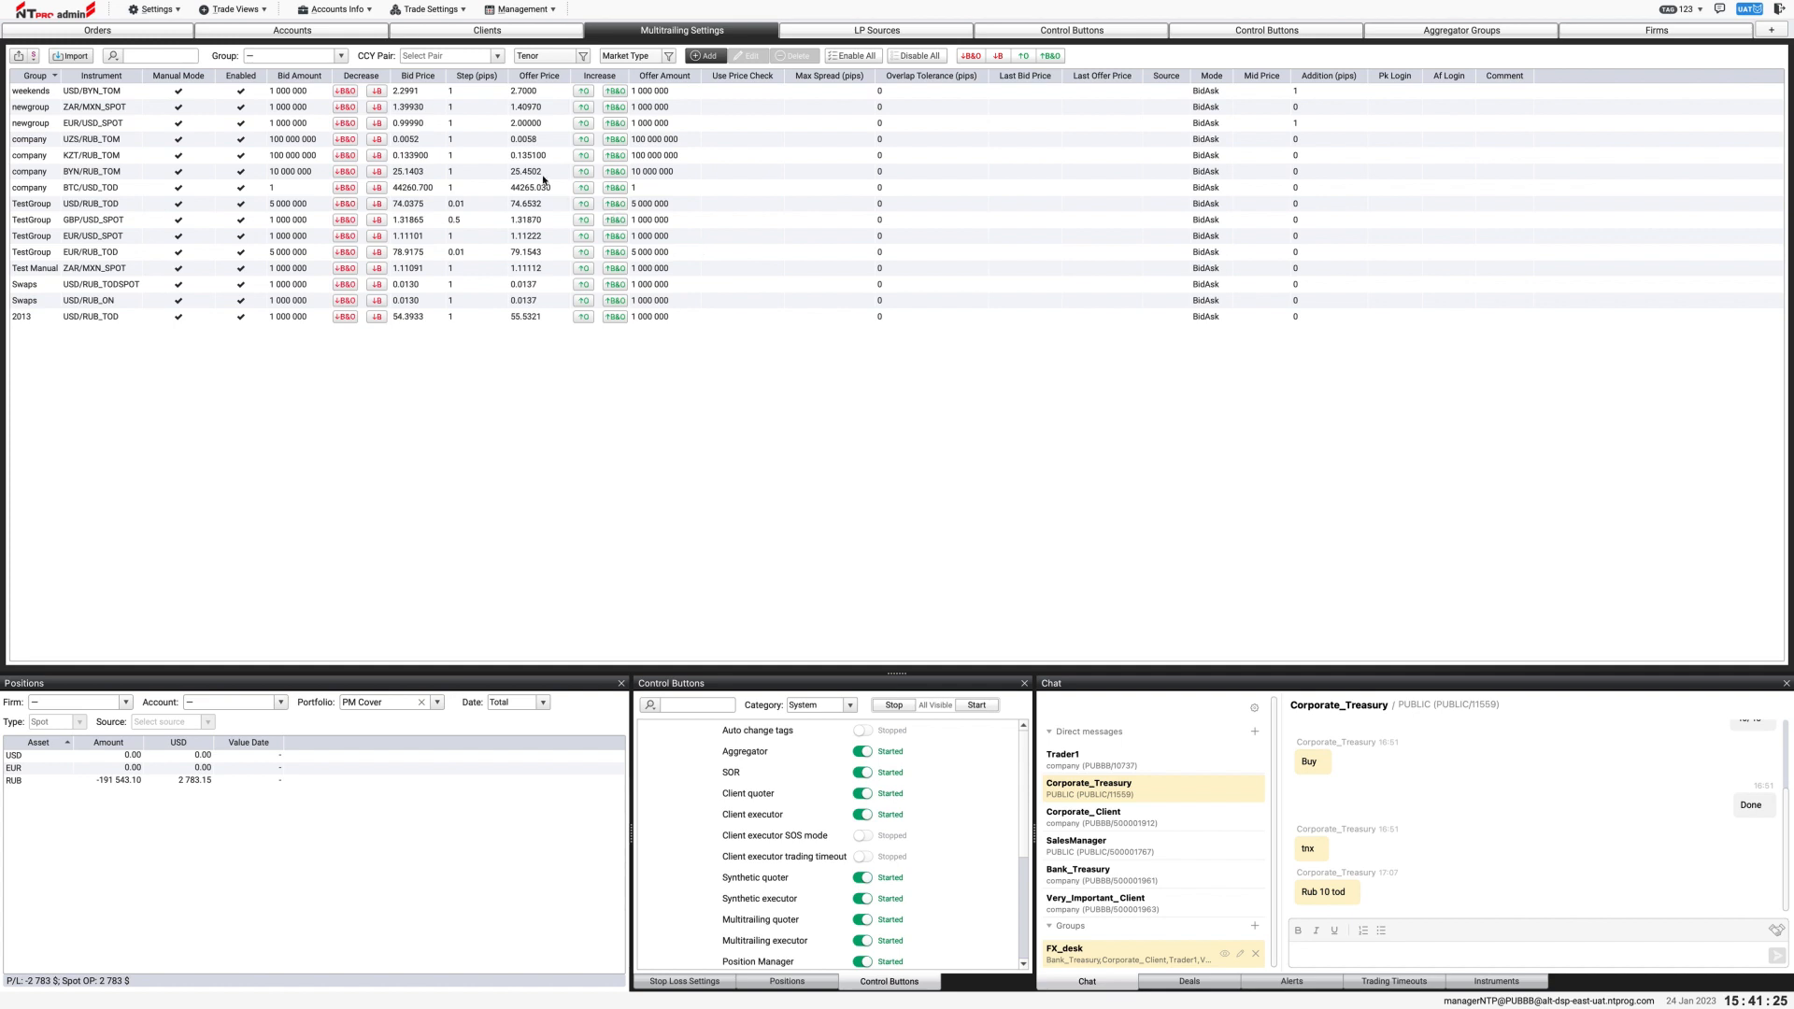
# Step: Open the portfolios list and examine the accounts assigned to the PM Cover portfolio
pyautogui.click(344, 13)
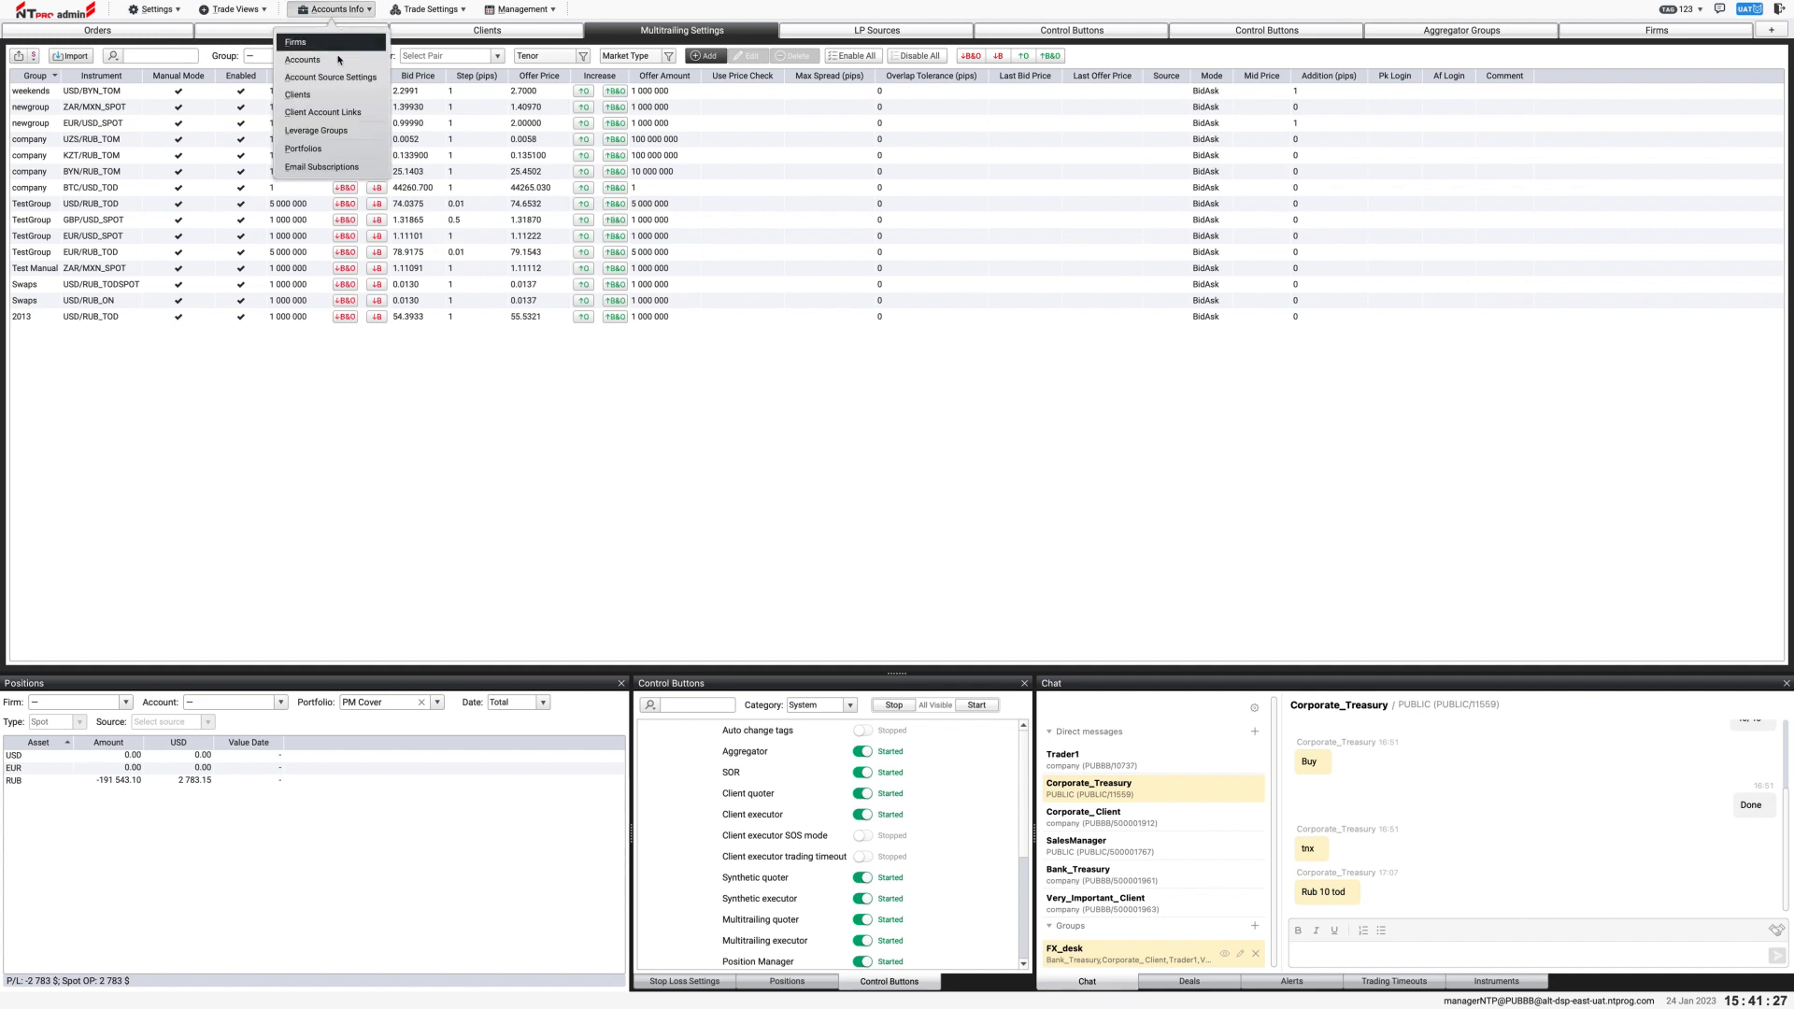
pyautogui.click(338, 151)
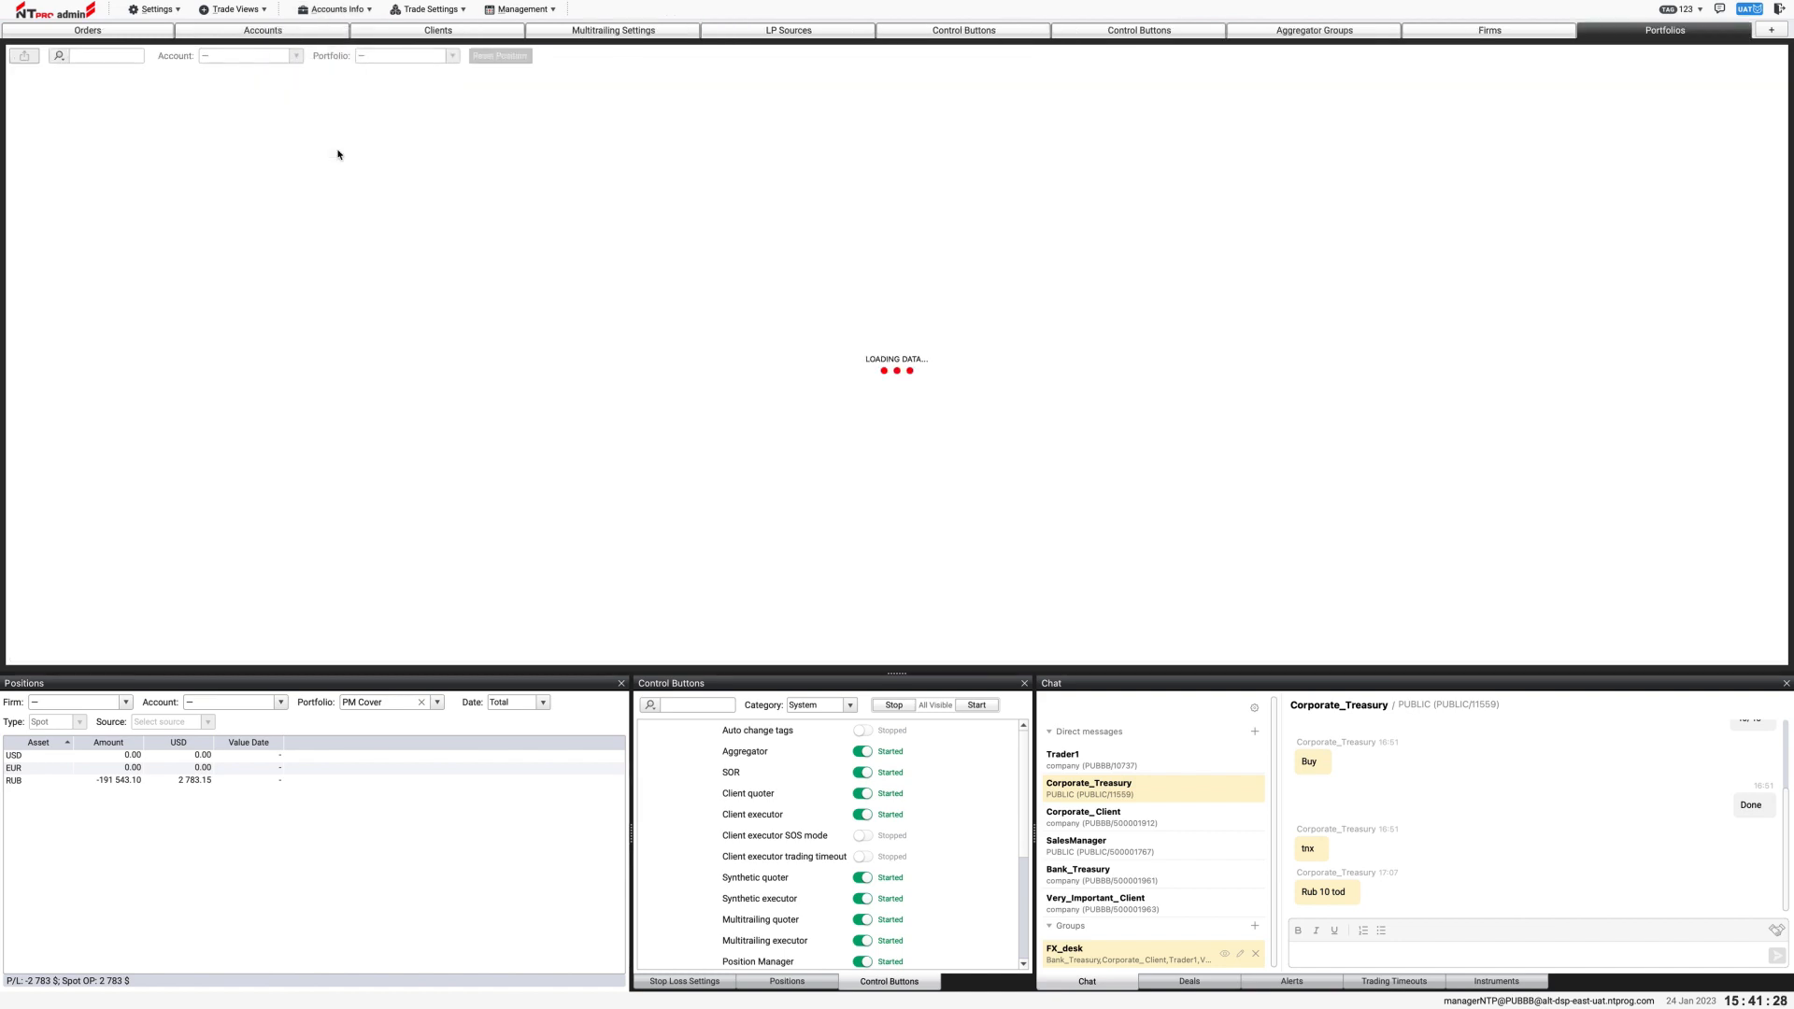
pyautogui.click(384, 58)
pyautogui.doubleClick(901, 458)
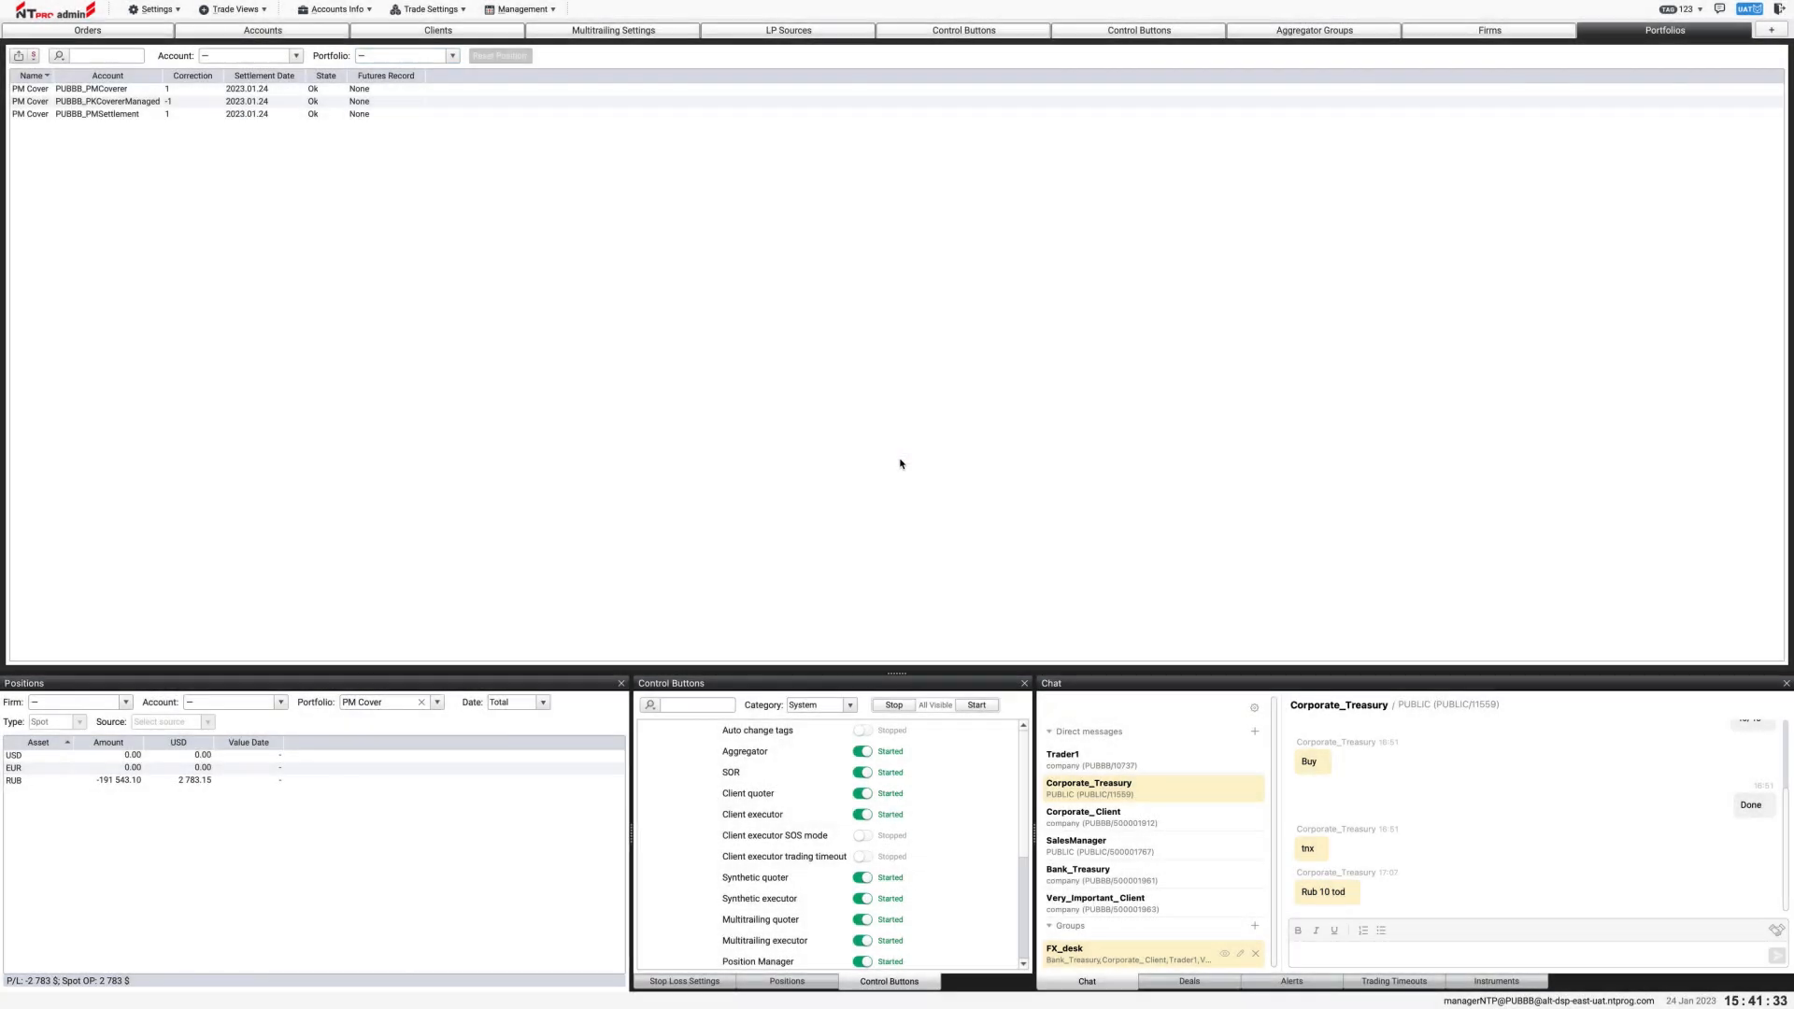
pyautogui.moveTo(140, 91); pyautogui.dragTo(134, 120)
pyautogui.click(234, 180)
# Step: Try PKtest as the PK login in an executor group setting and discard the edit
pyautogui.click(414, 11)
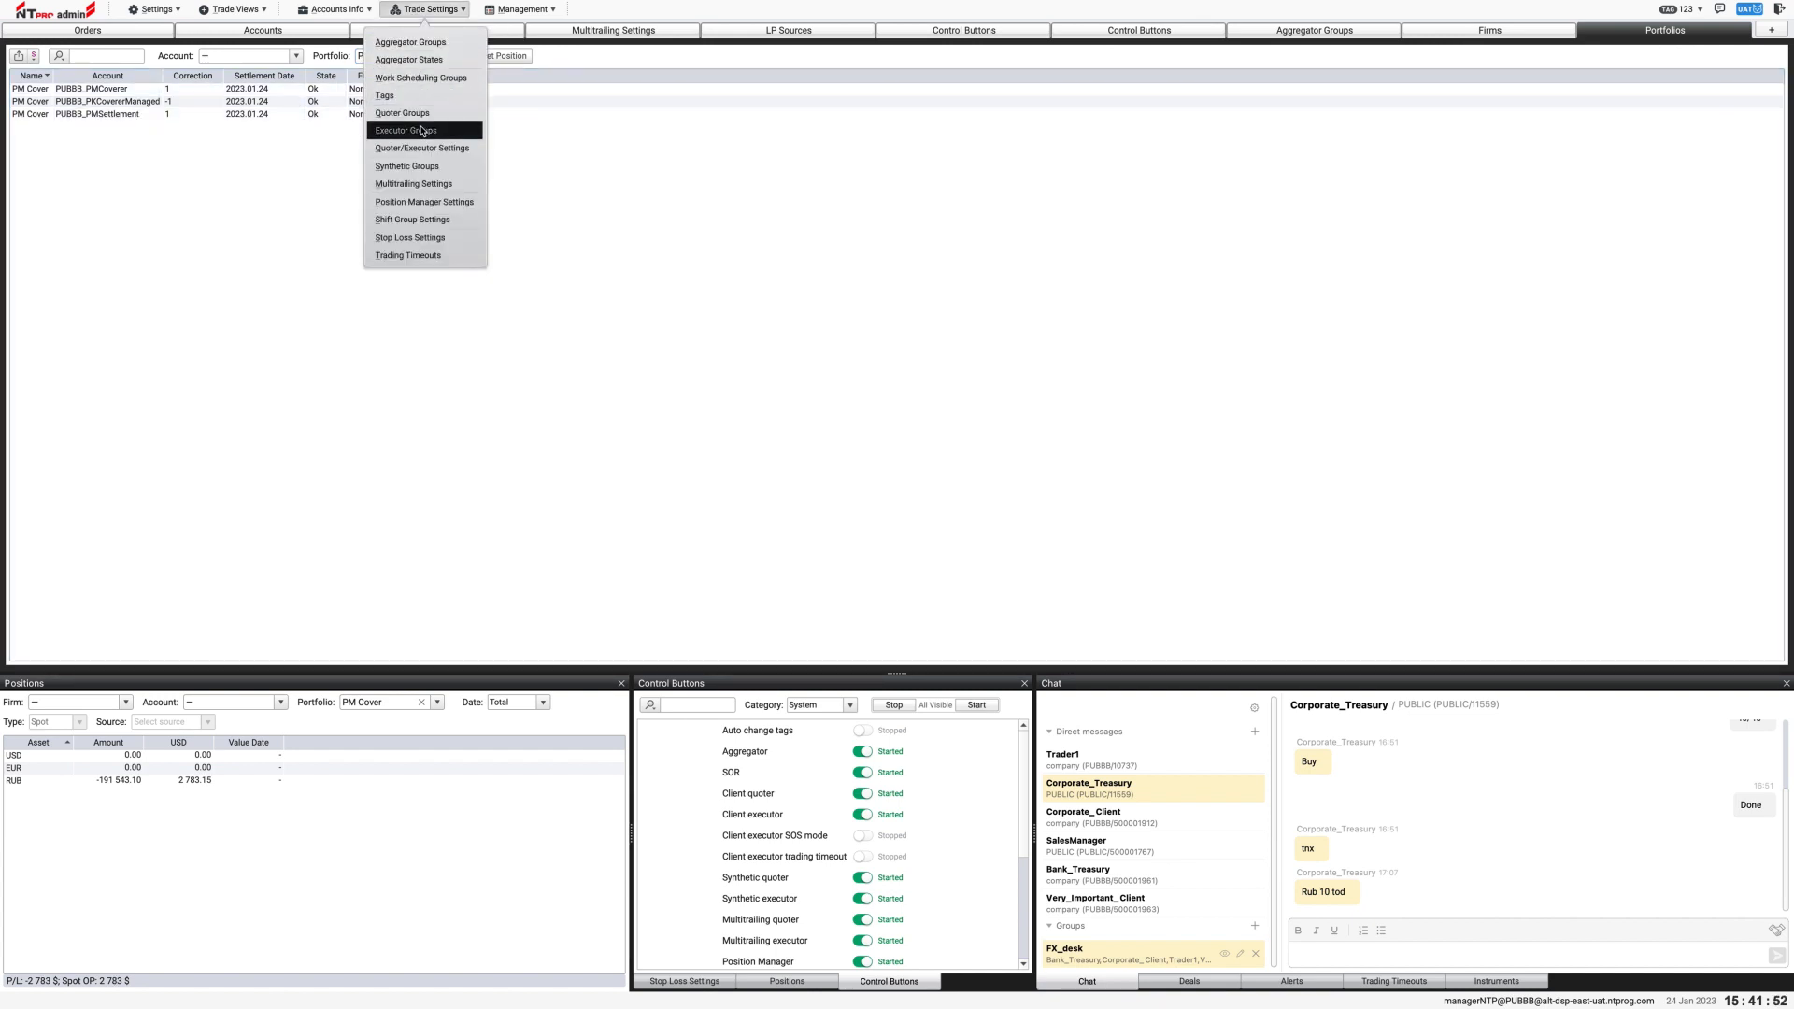
pyautogui.click(420, 131)
pyautogui.doubleClick(423, 131)
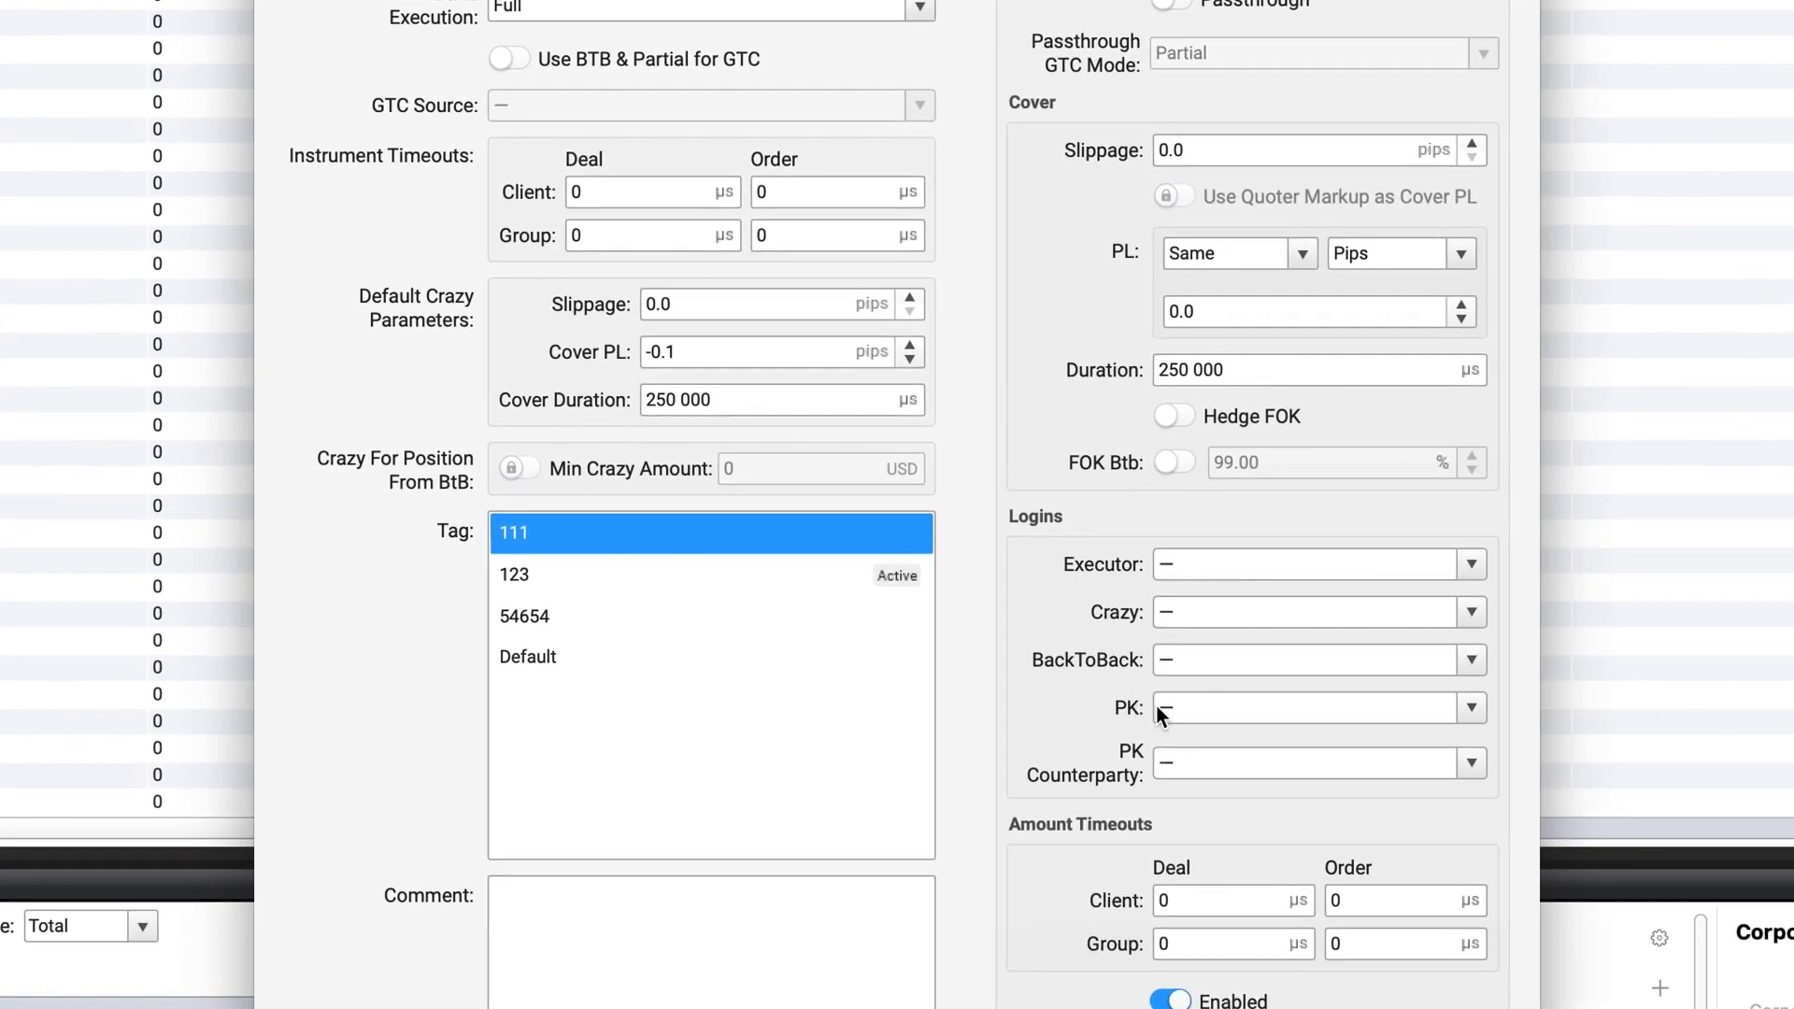
pyautogui.click(1247, 708)
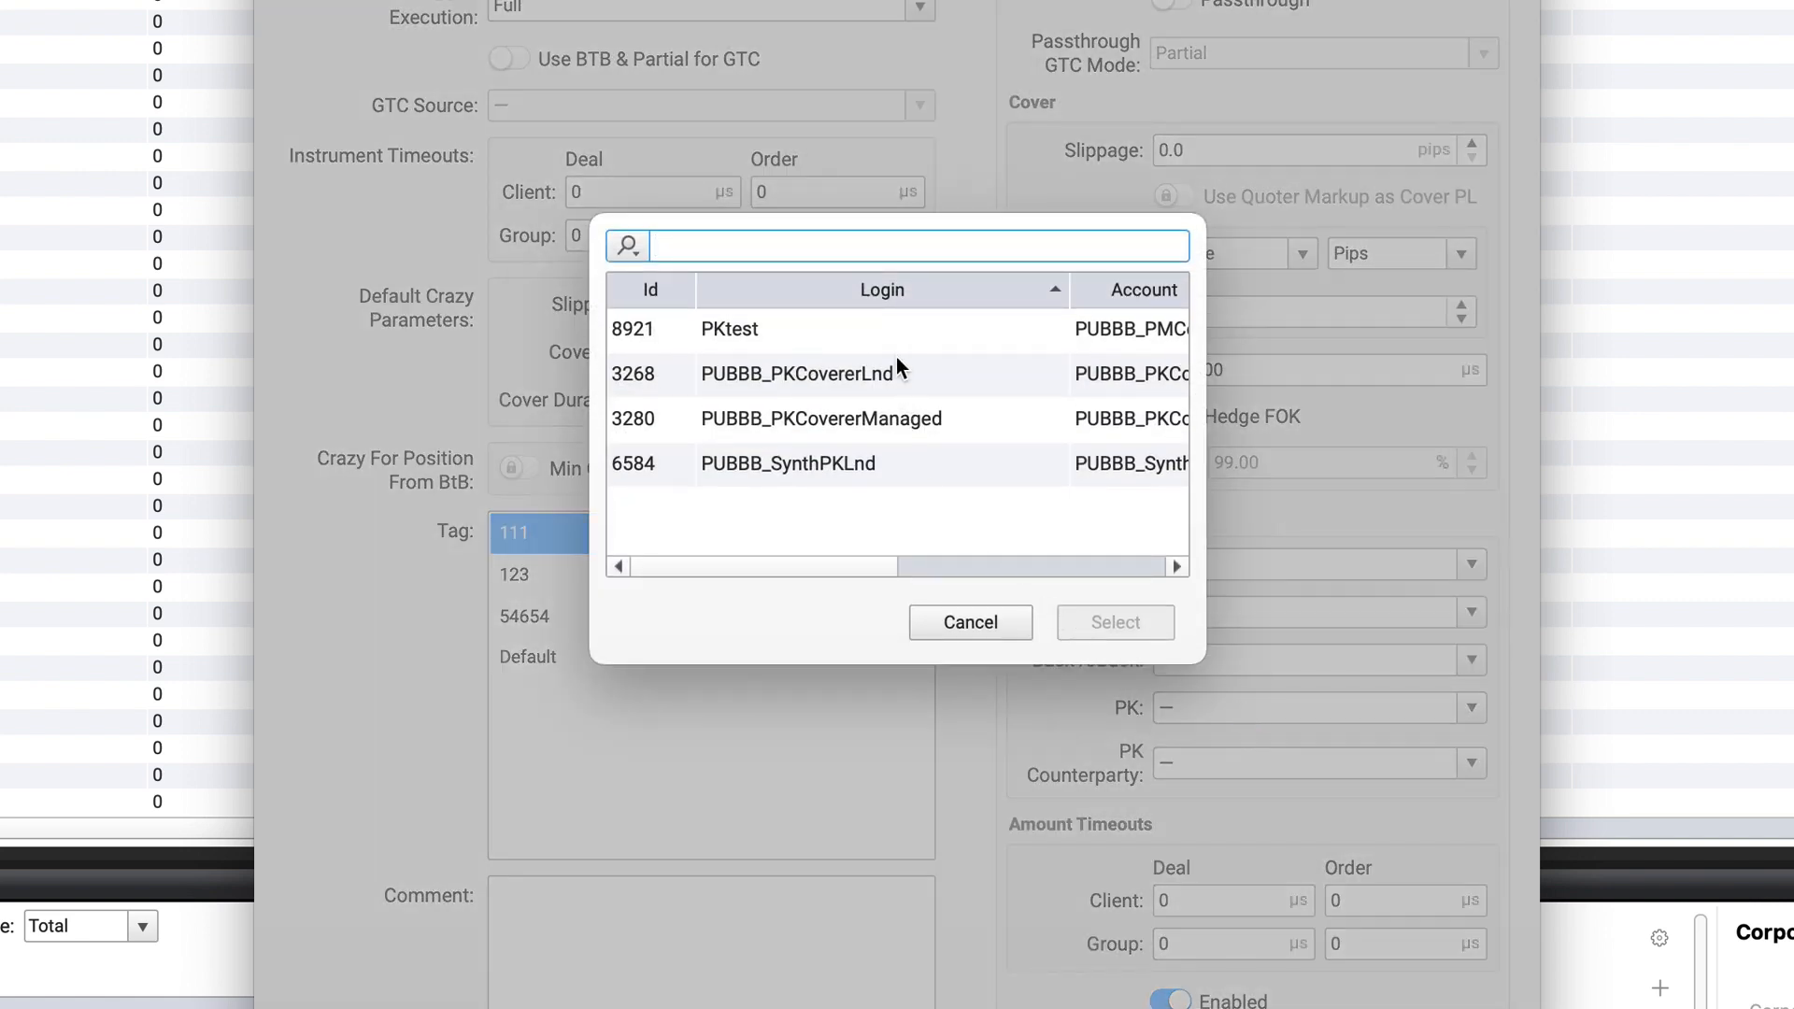
pyautogui.doubleClick(899, 339)
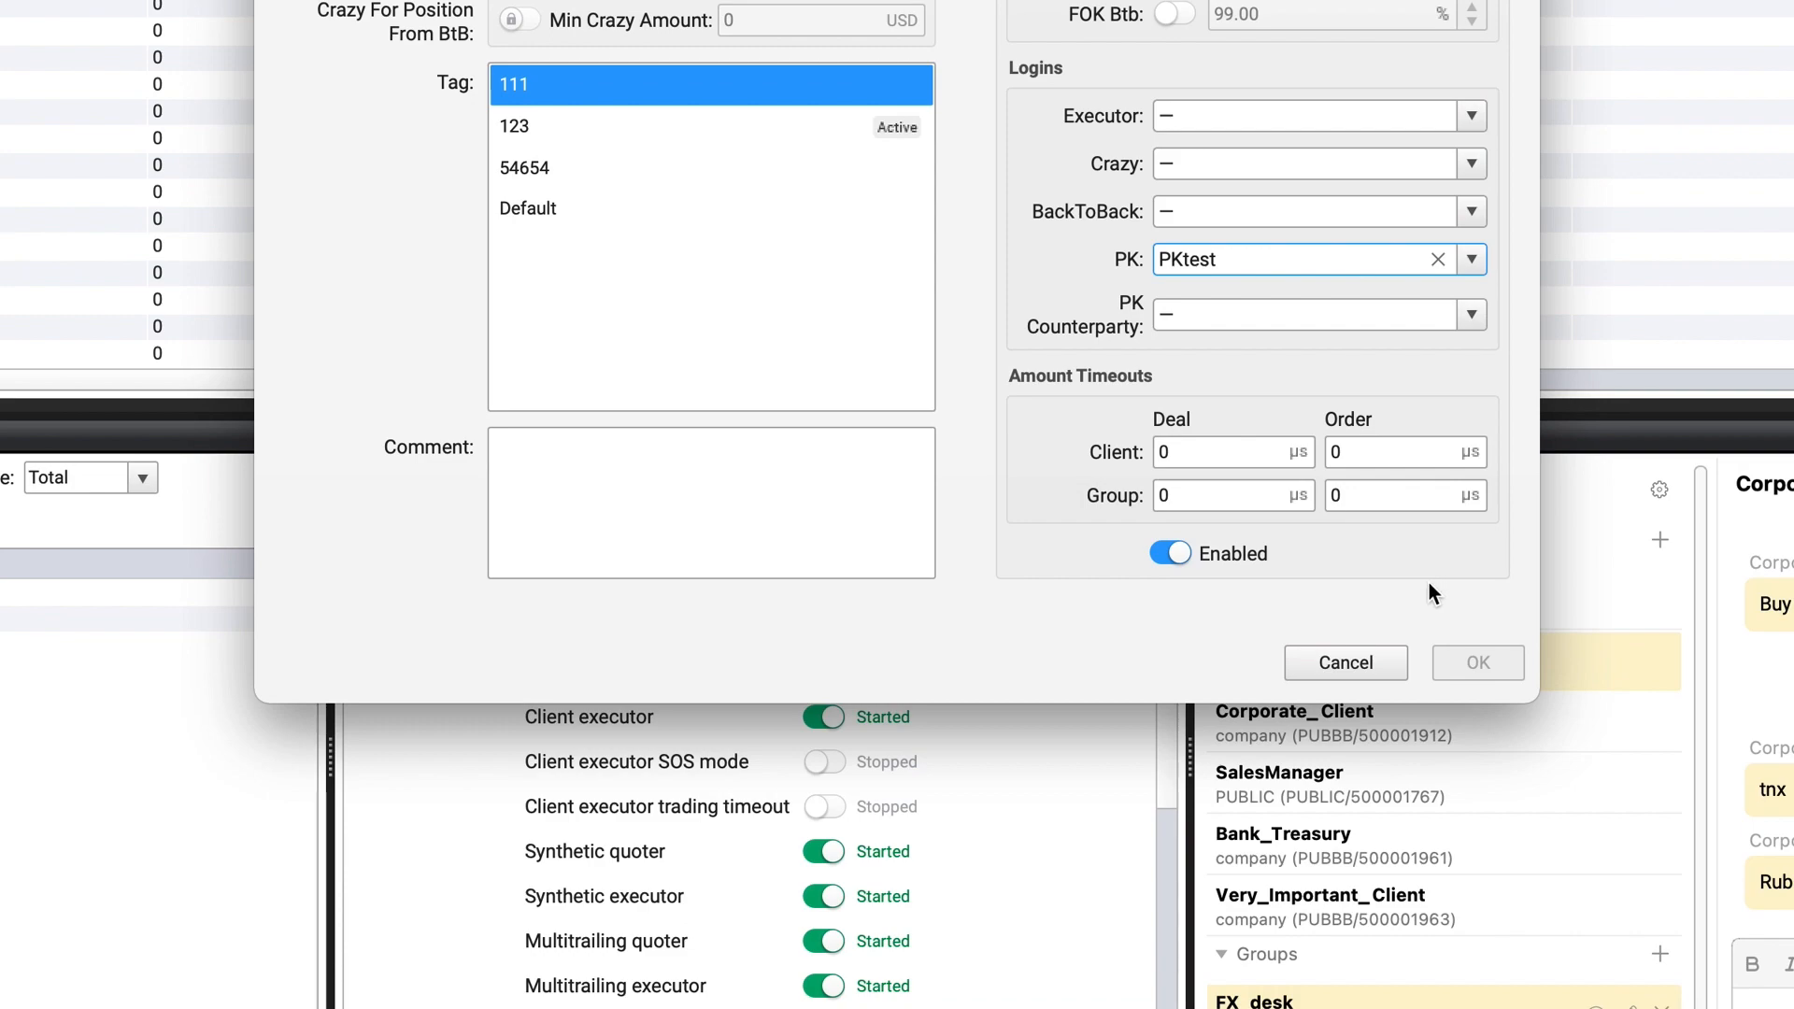
pyautogui.click(1379, 654)
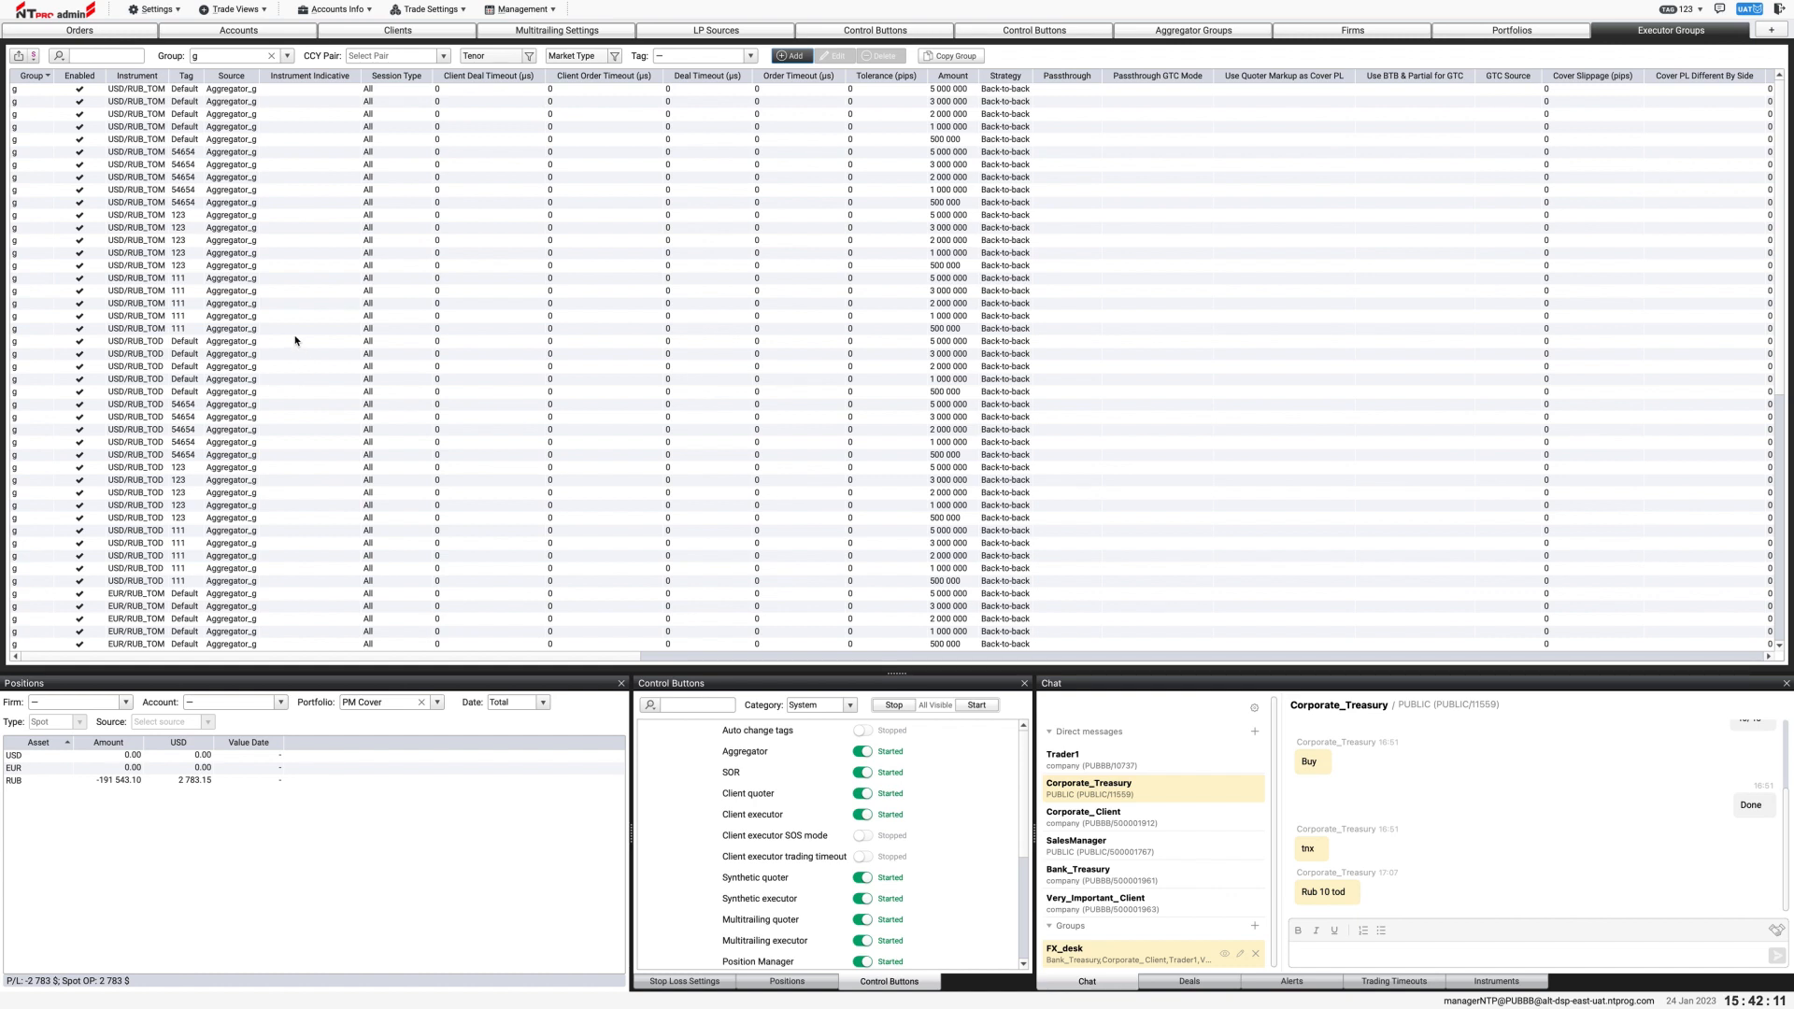
# Step: Start a new position manager setting in group Test with USD as the asset
pyautogui.click(428, 10)
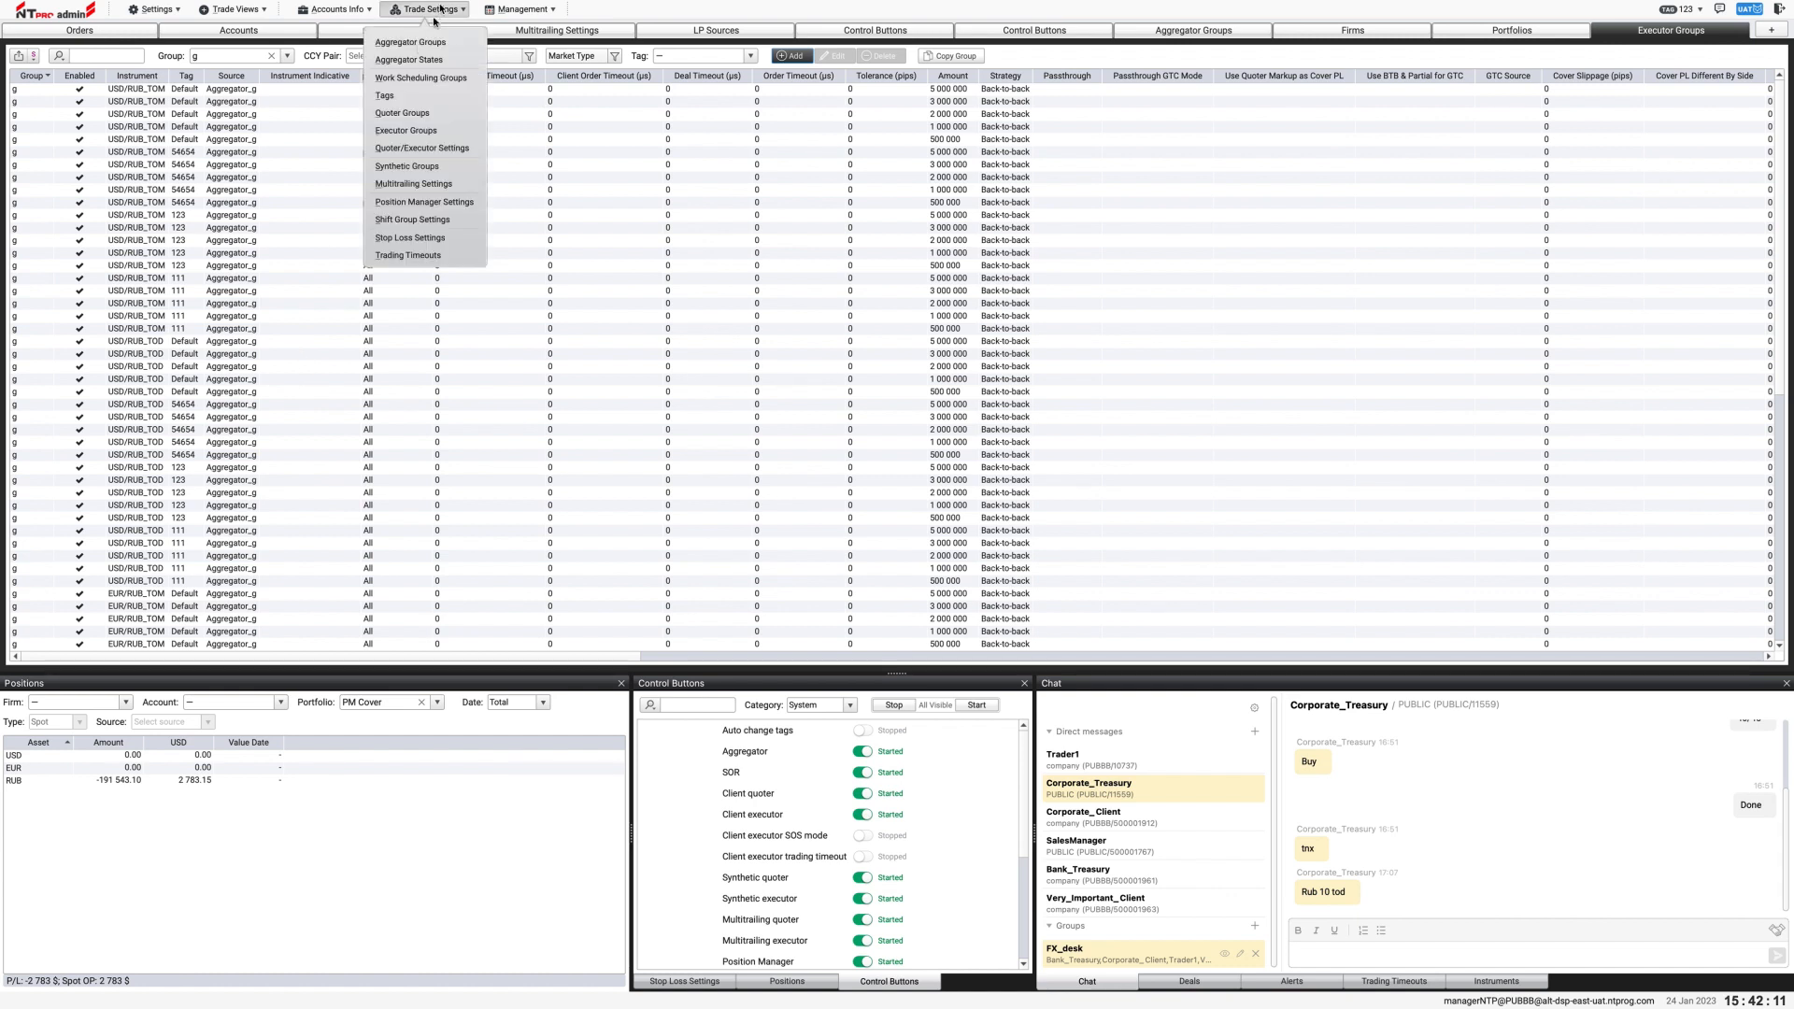
pyautogui.click(432, 201)
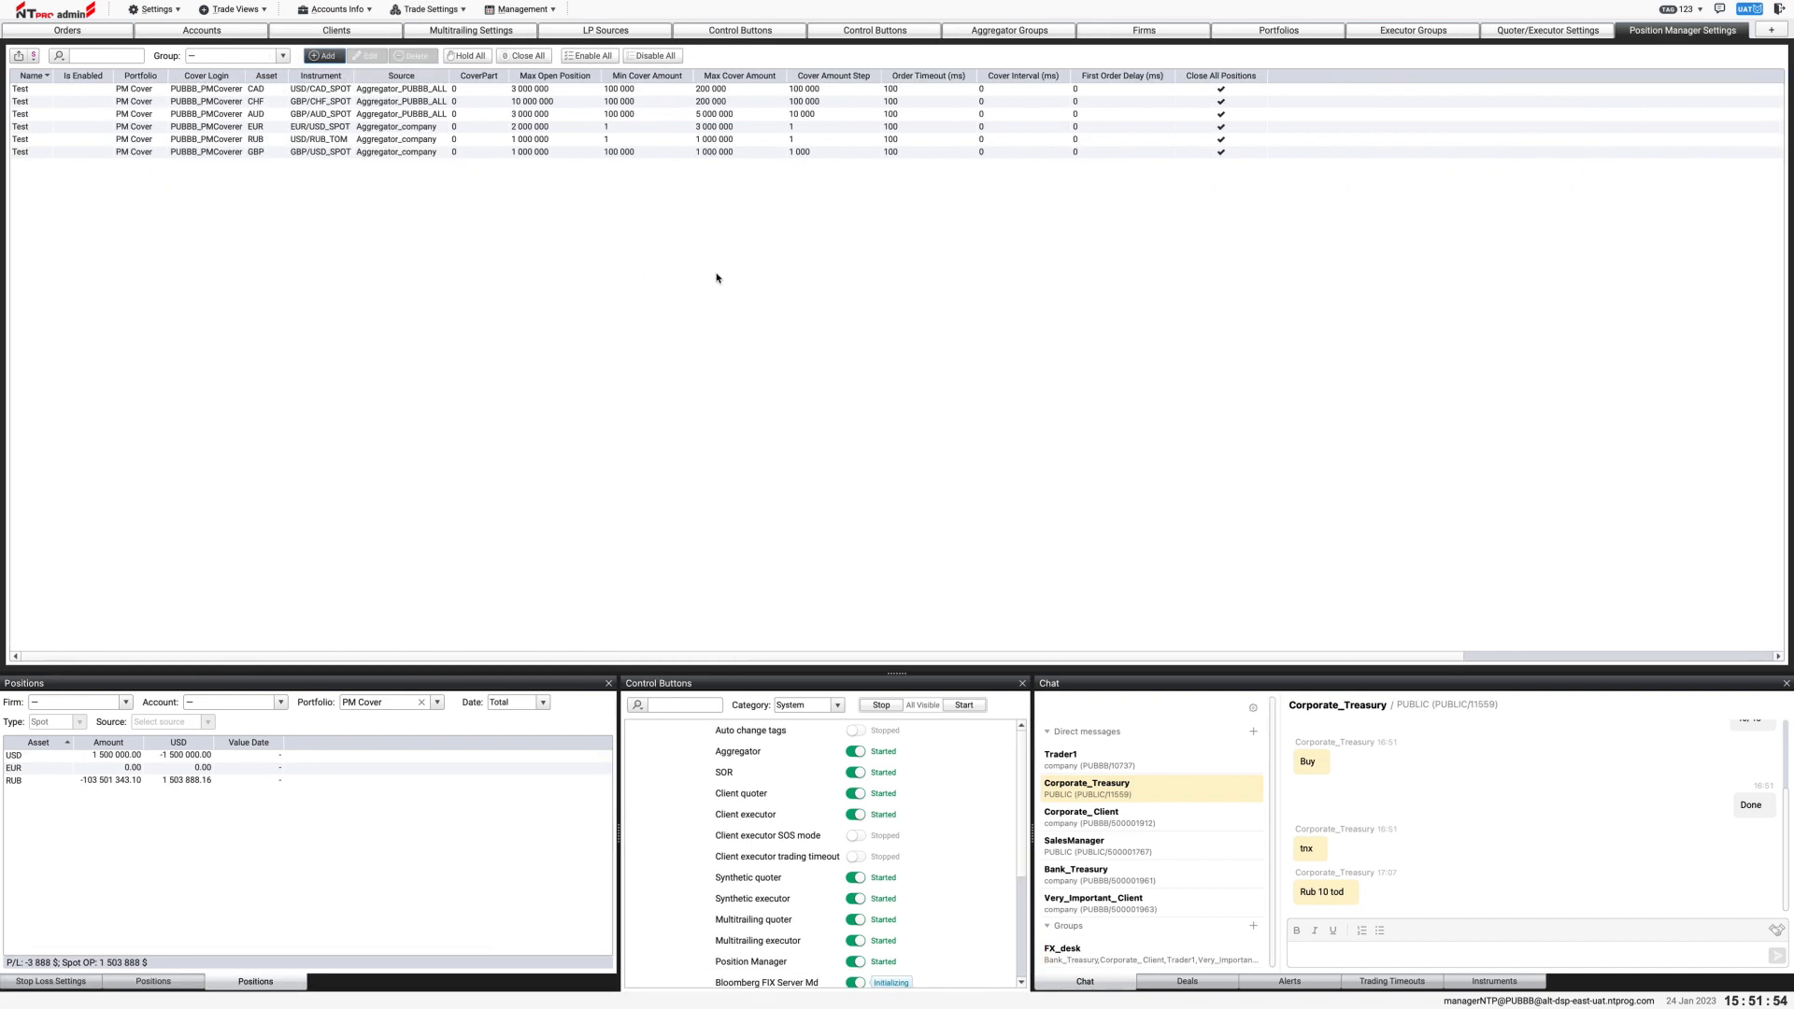
pyautogui.click(325, 56)
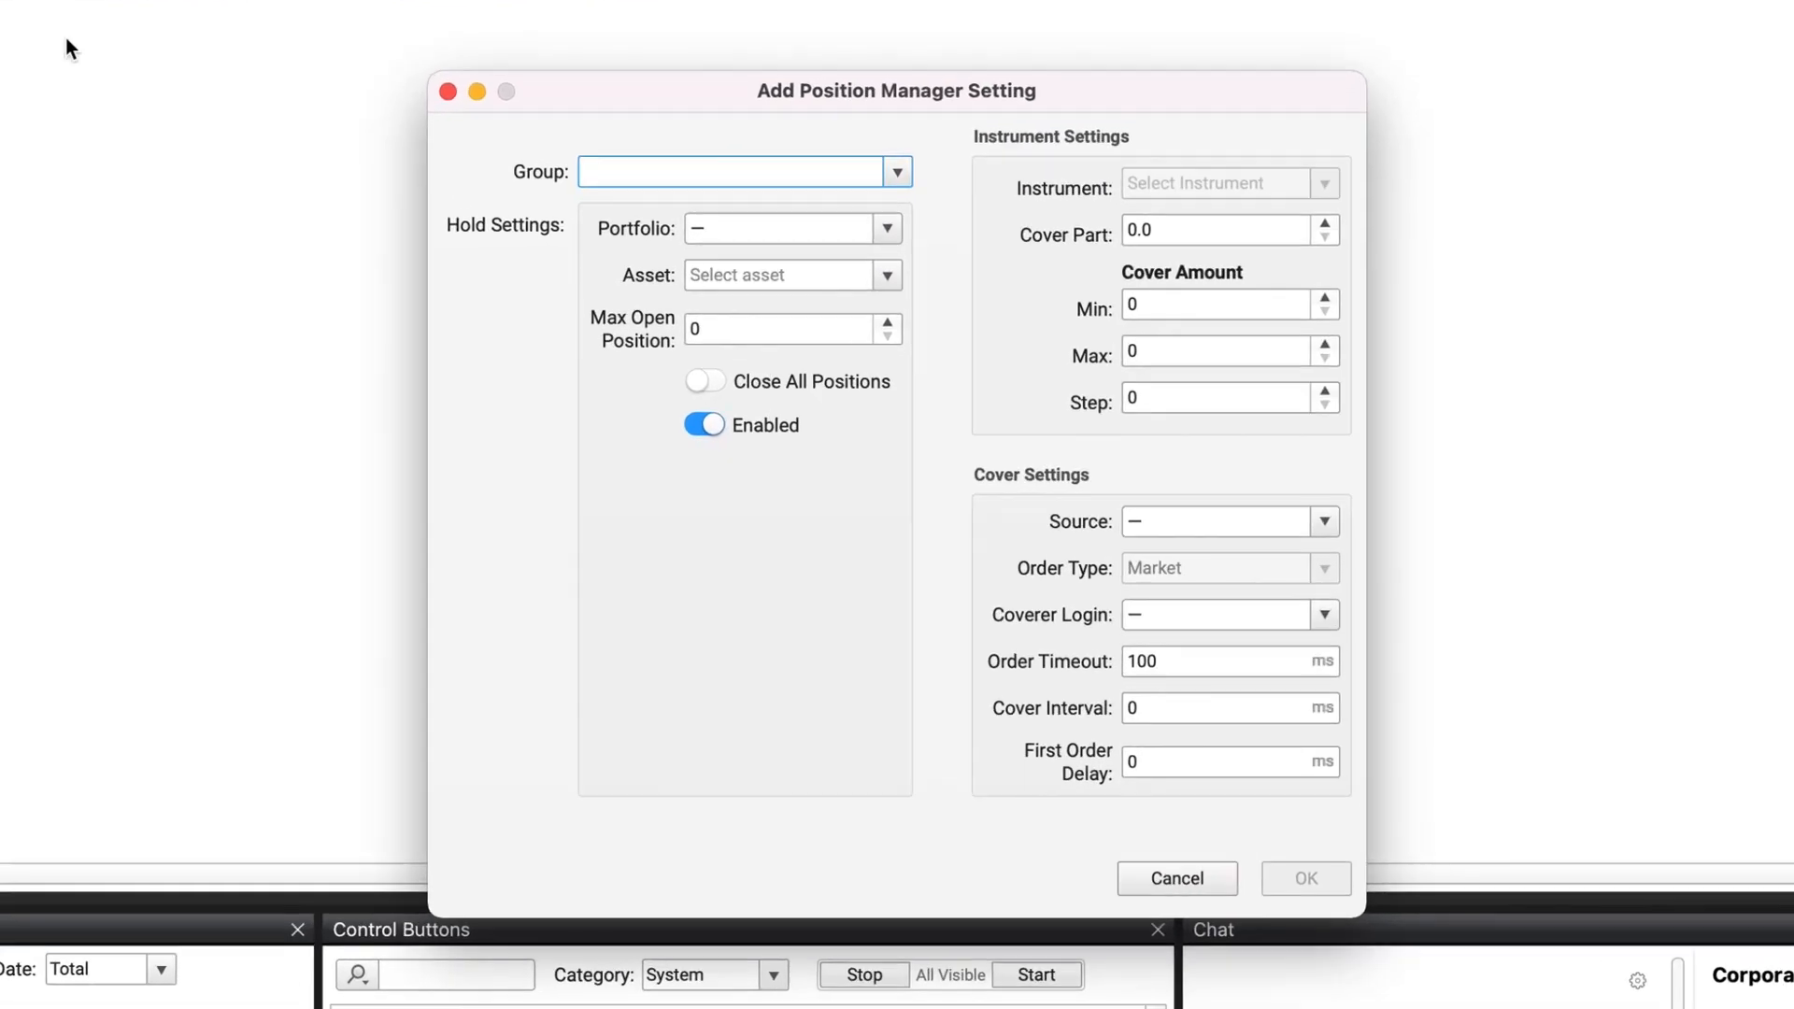
pyautogui.click(897, 166)
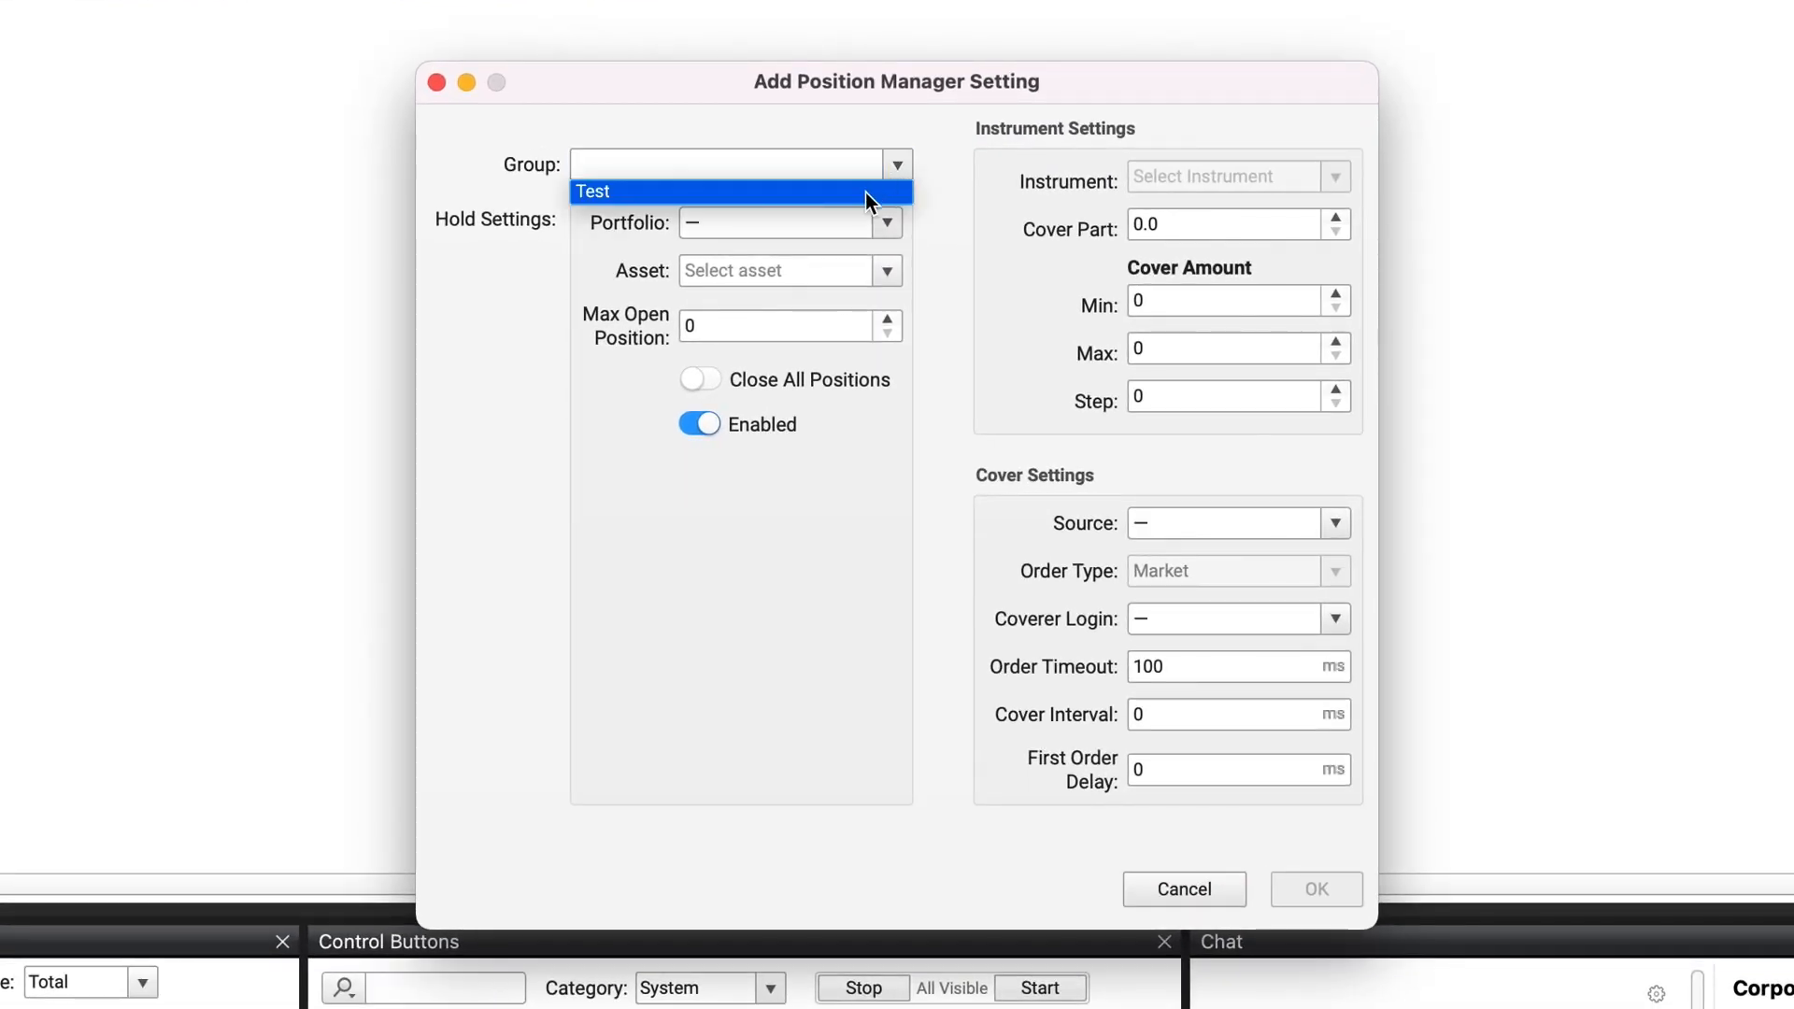
pyautogui.click(865, 190)
pyautogui.click(821, 256)
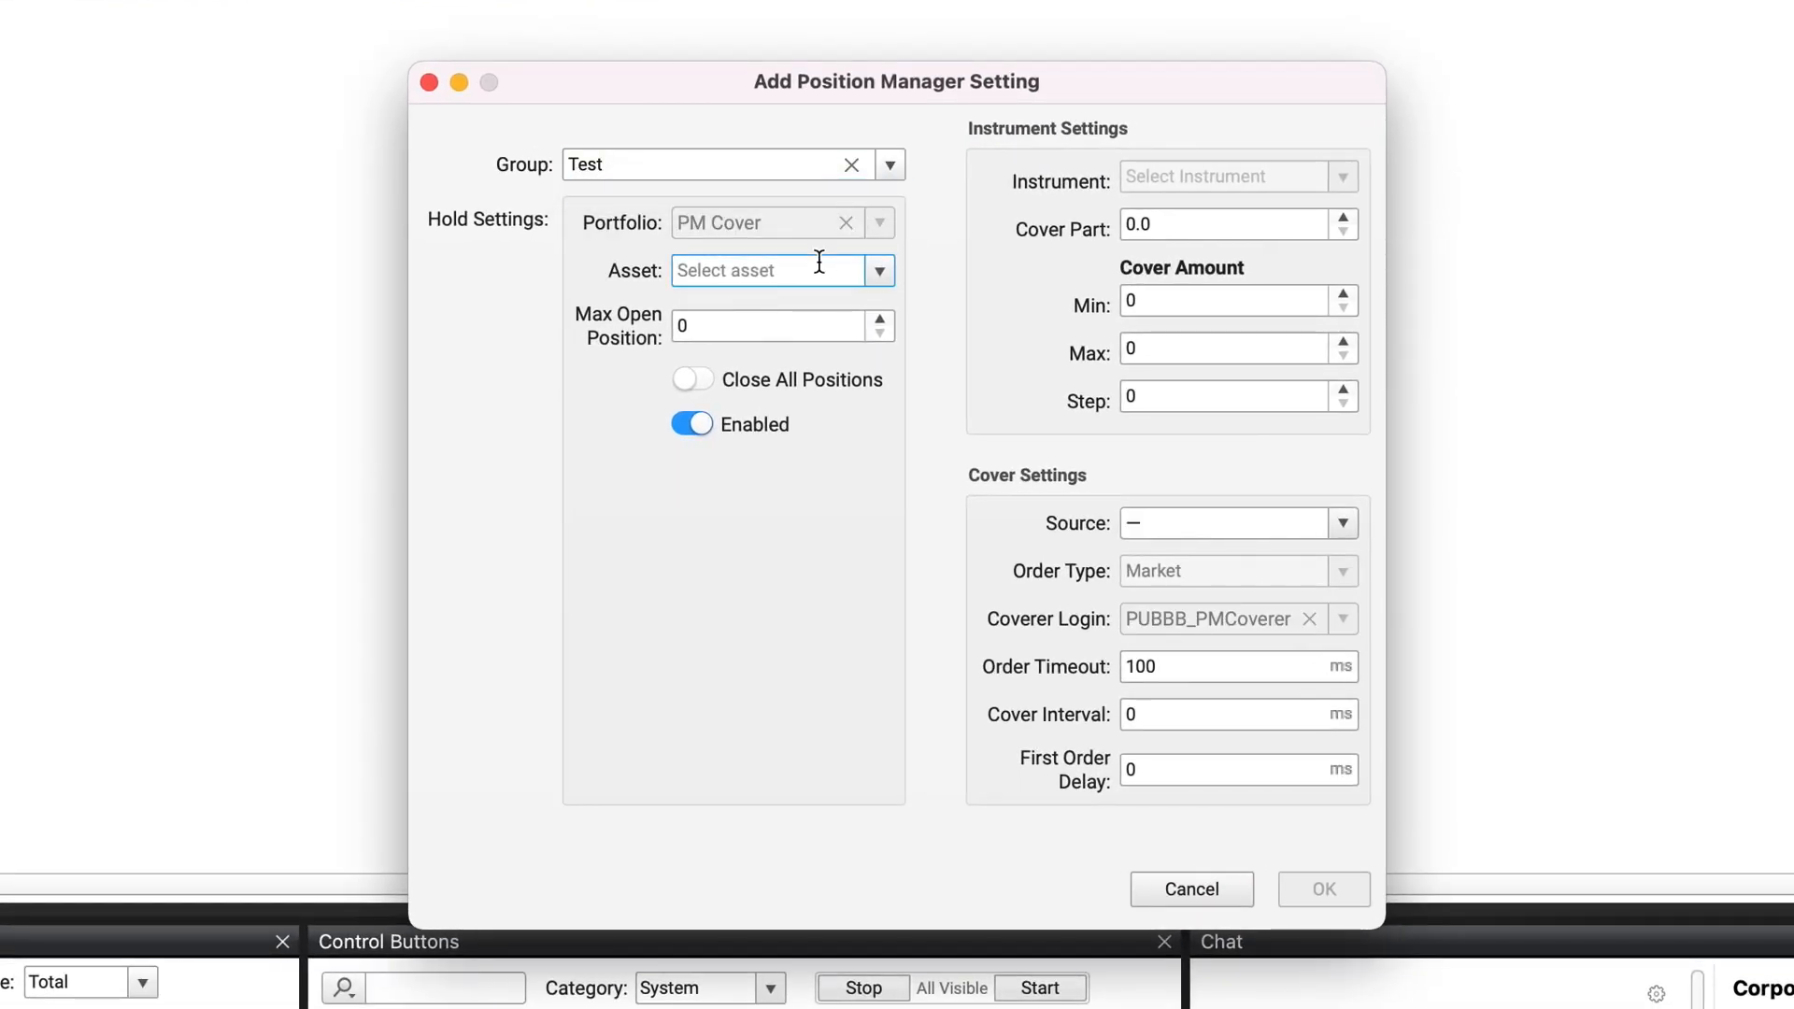
pyautogui.write('USD')
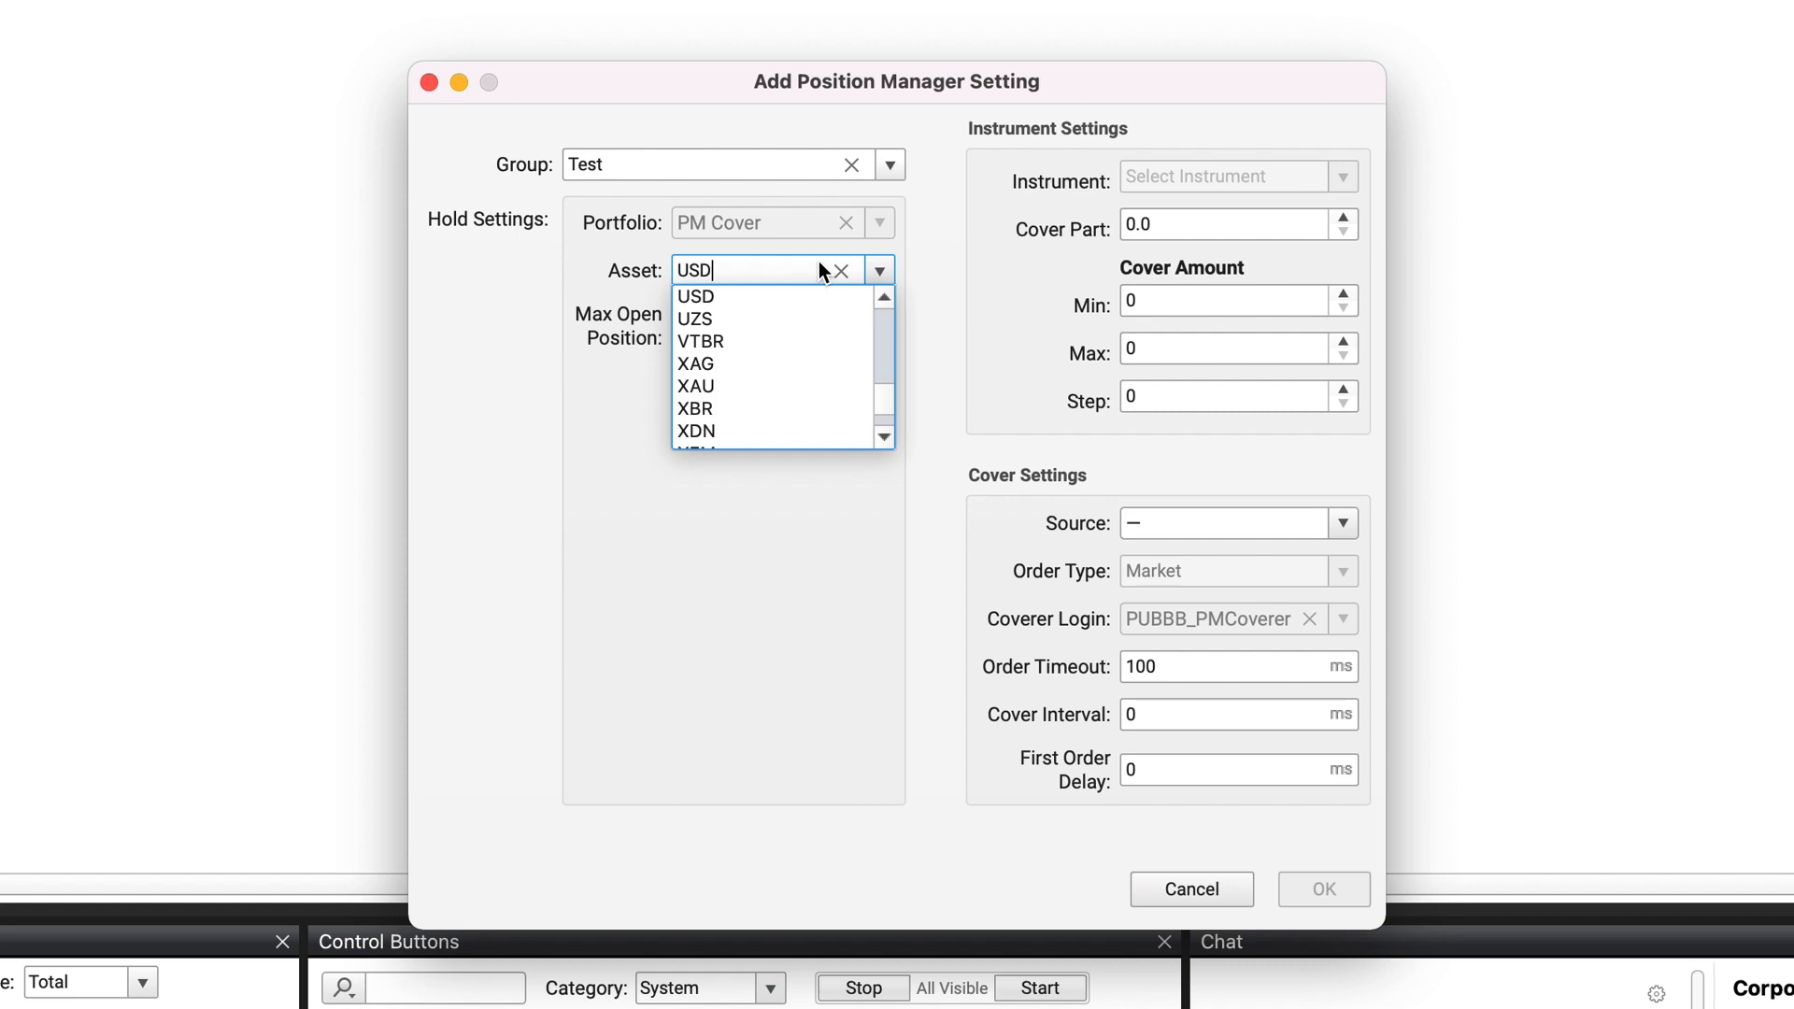
pyautogui.click(738, 295)
# Step: Set the max open position to 500 000 and turn the Enabled option off
pyautogui.click(728, 320)
pyautogui.press('BackSpace')
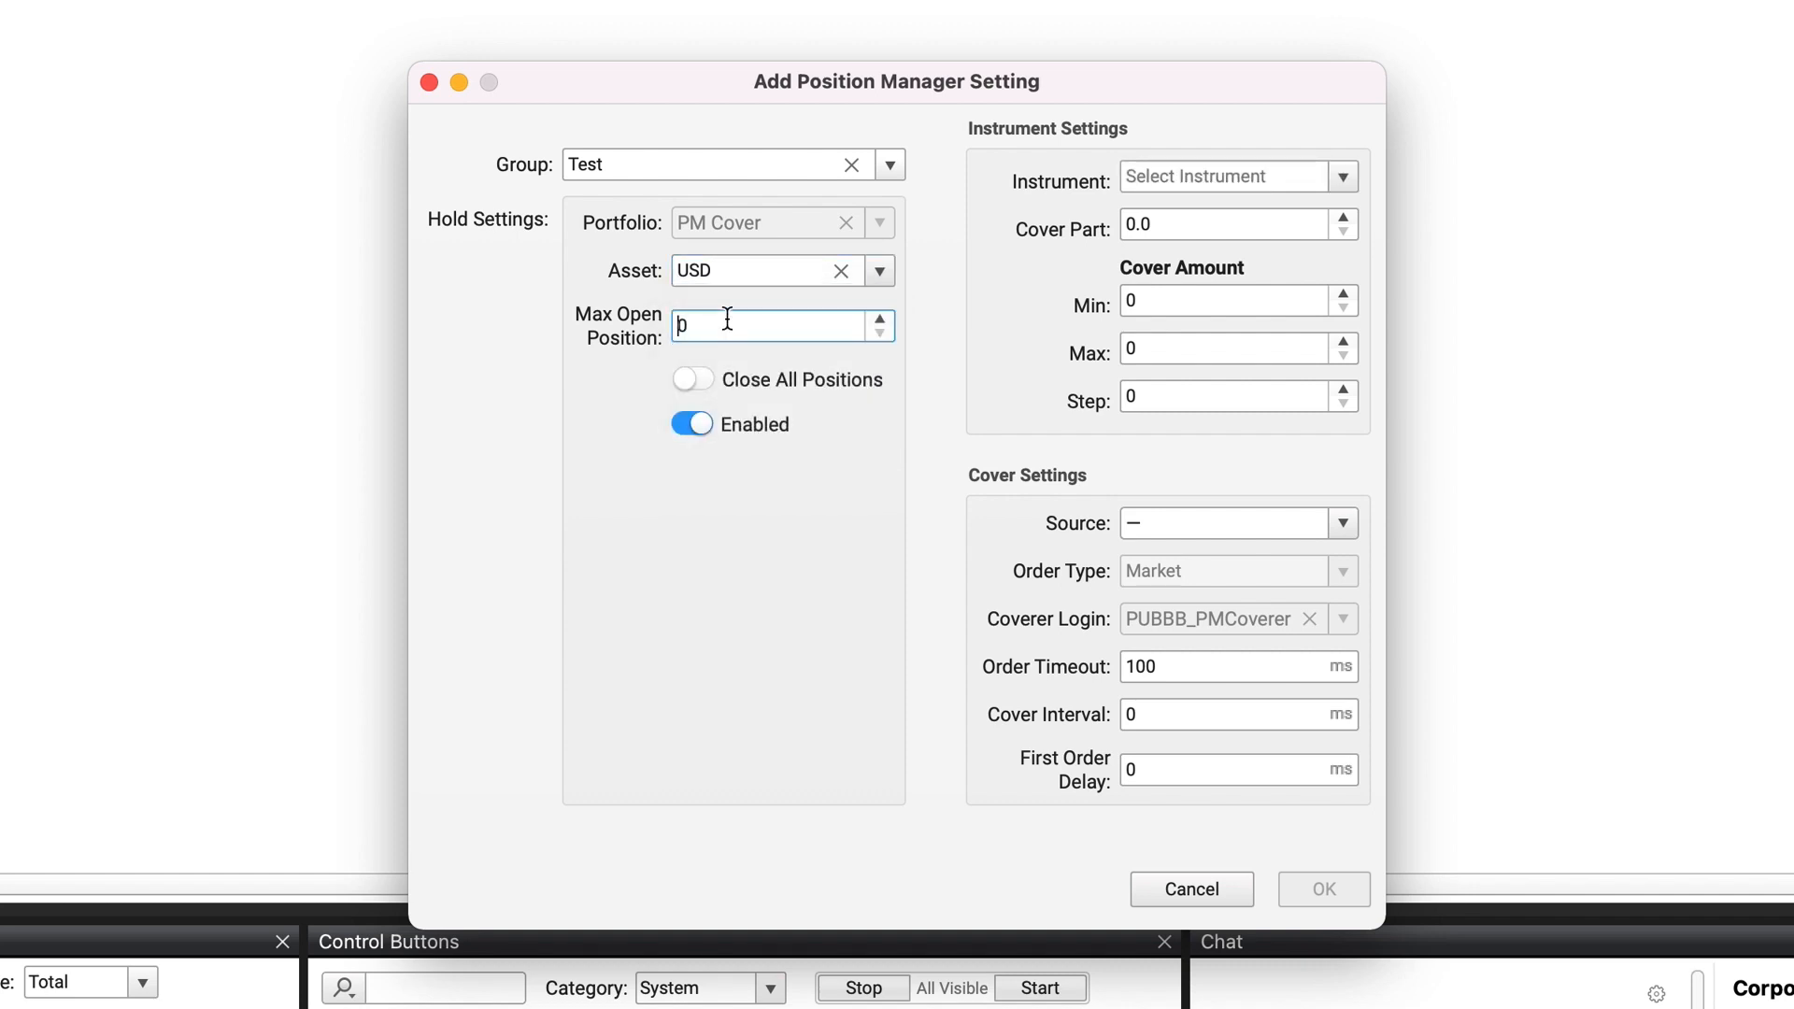
pyautogui.write('500 000')
pyautogui.click(712, 380)
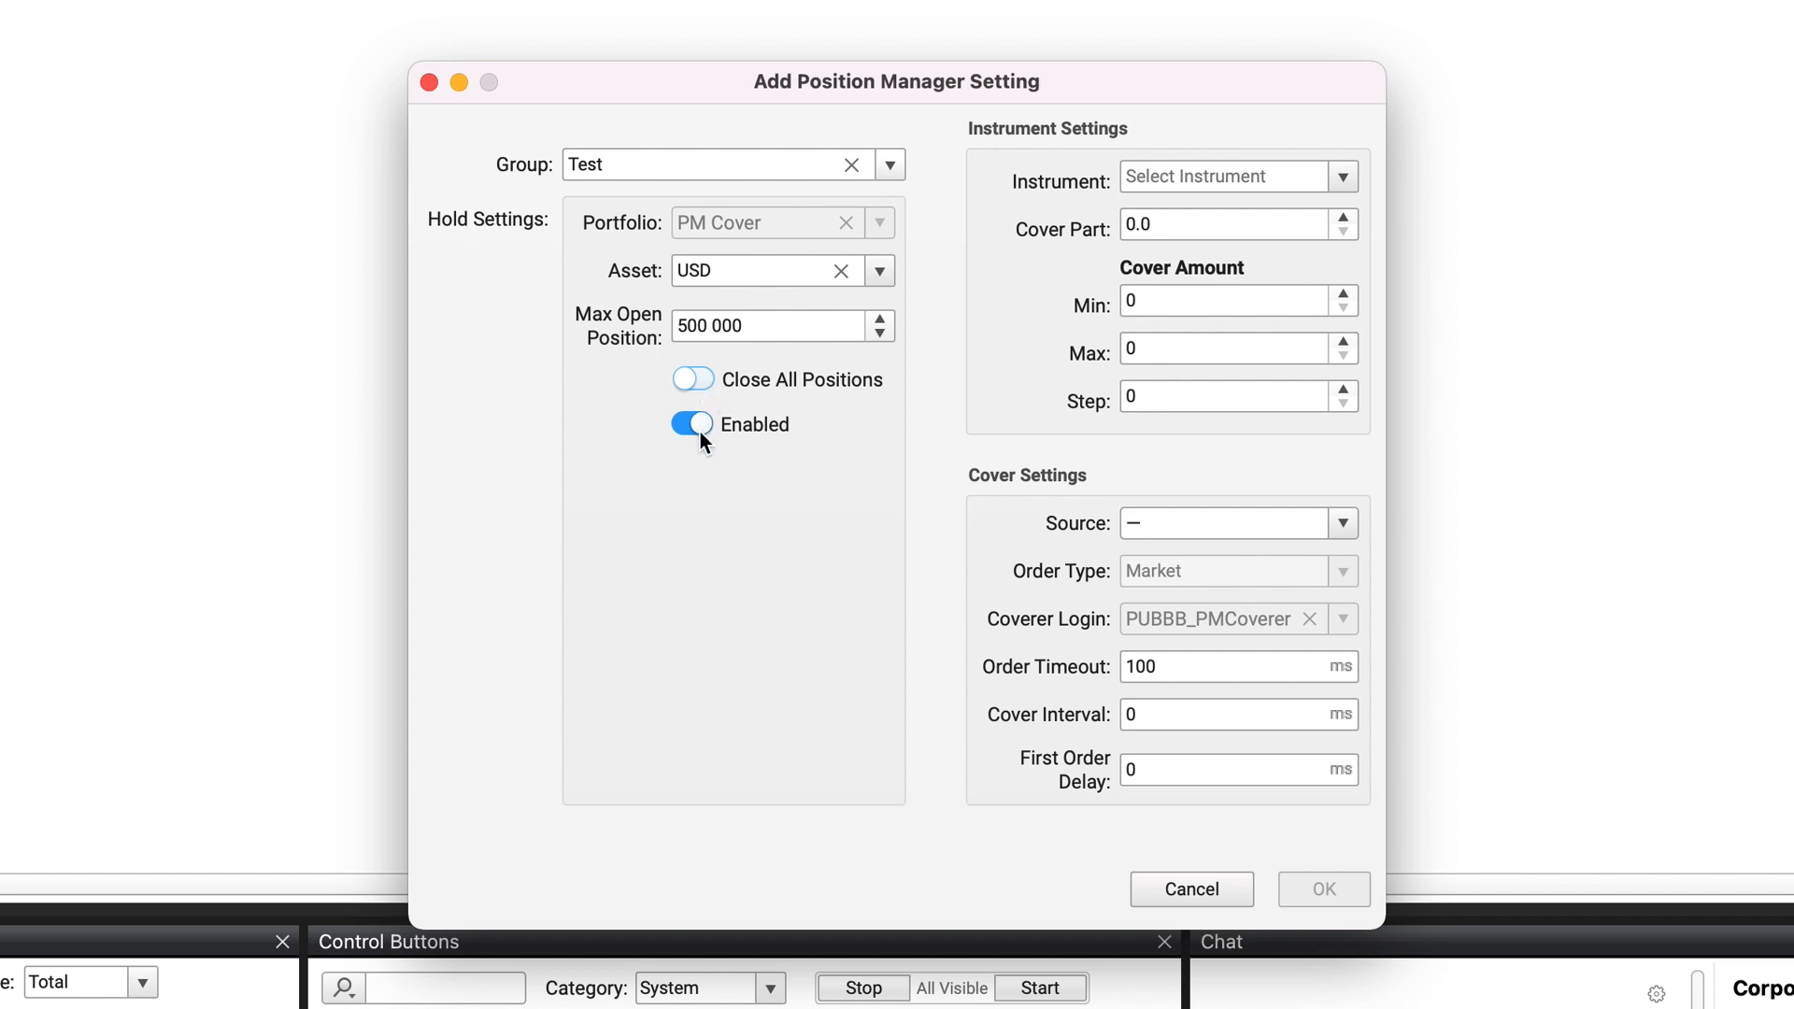
pyautogui.click(701, 425)
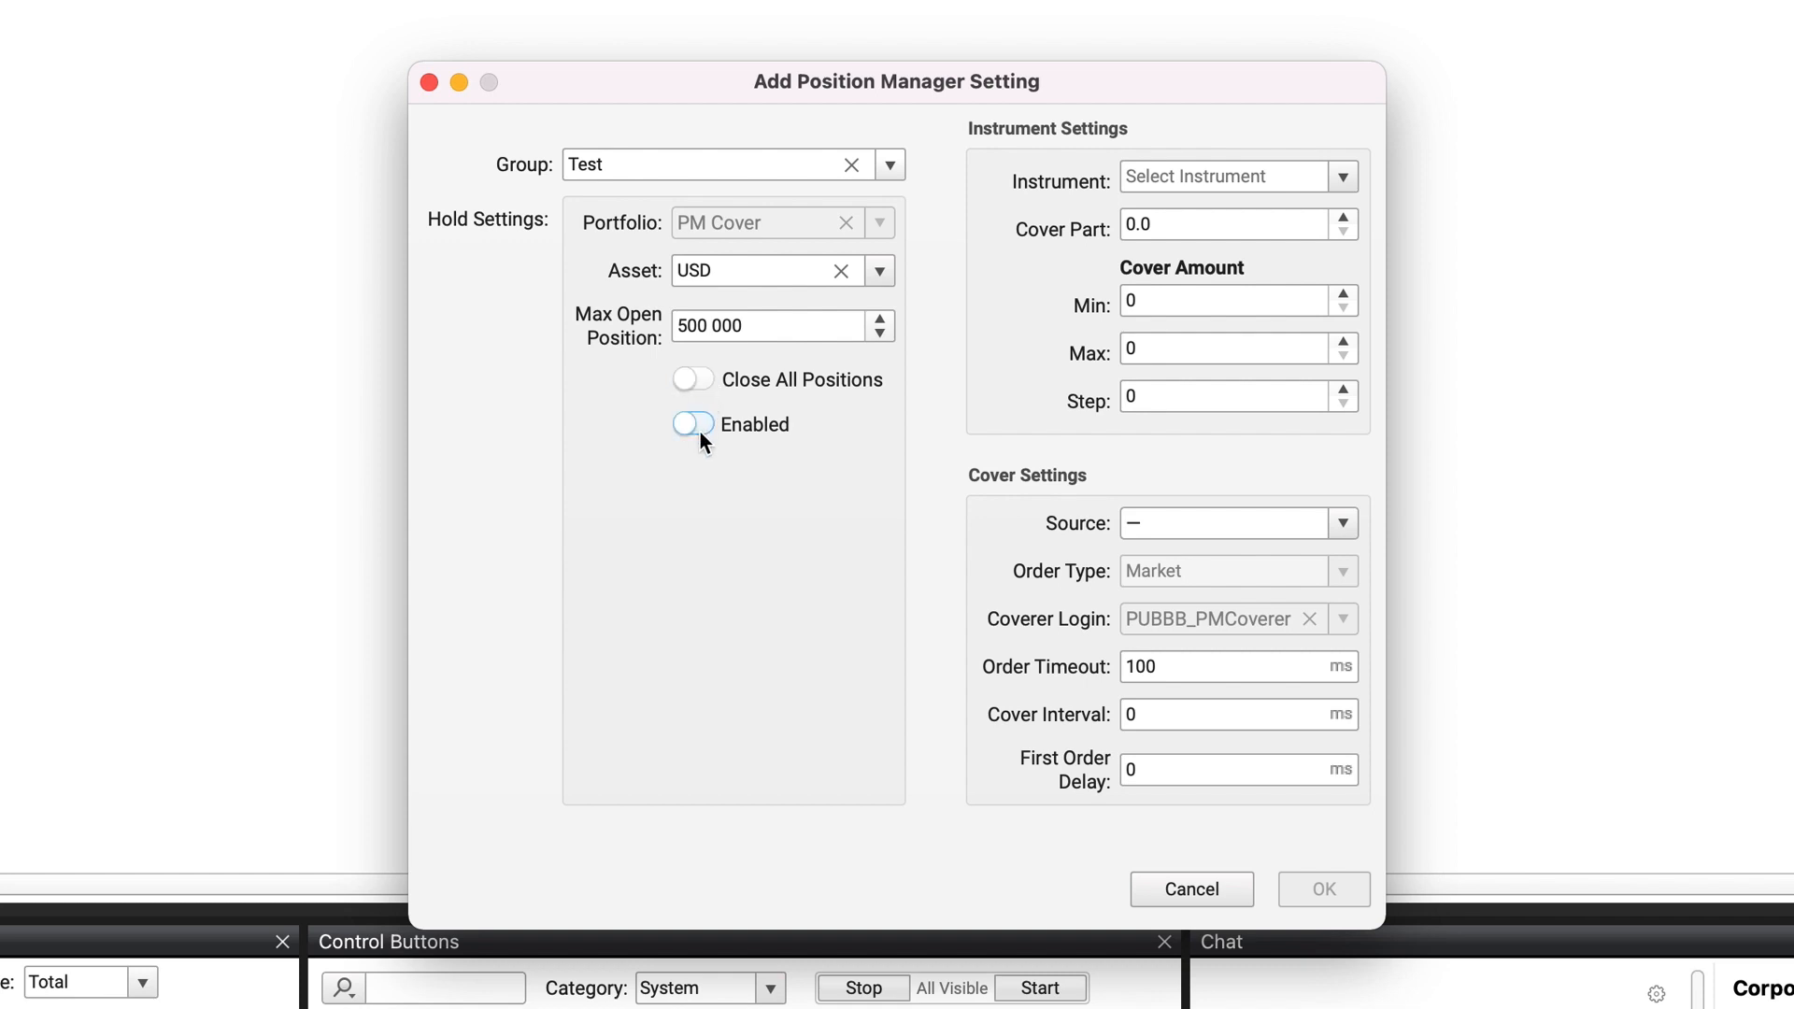
# Step: Choose USD/RUB_TOM as the instrument and keep the cover part at 0.00
pyautogui.click(1191, 178)
pyautogui.write('USD/RU')
pyautogui.click(1209, 234)
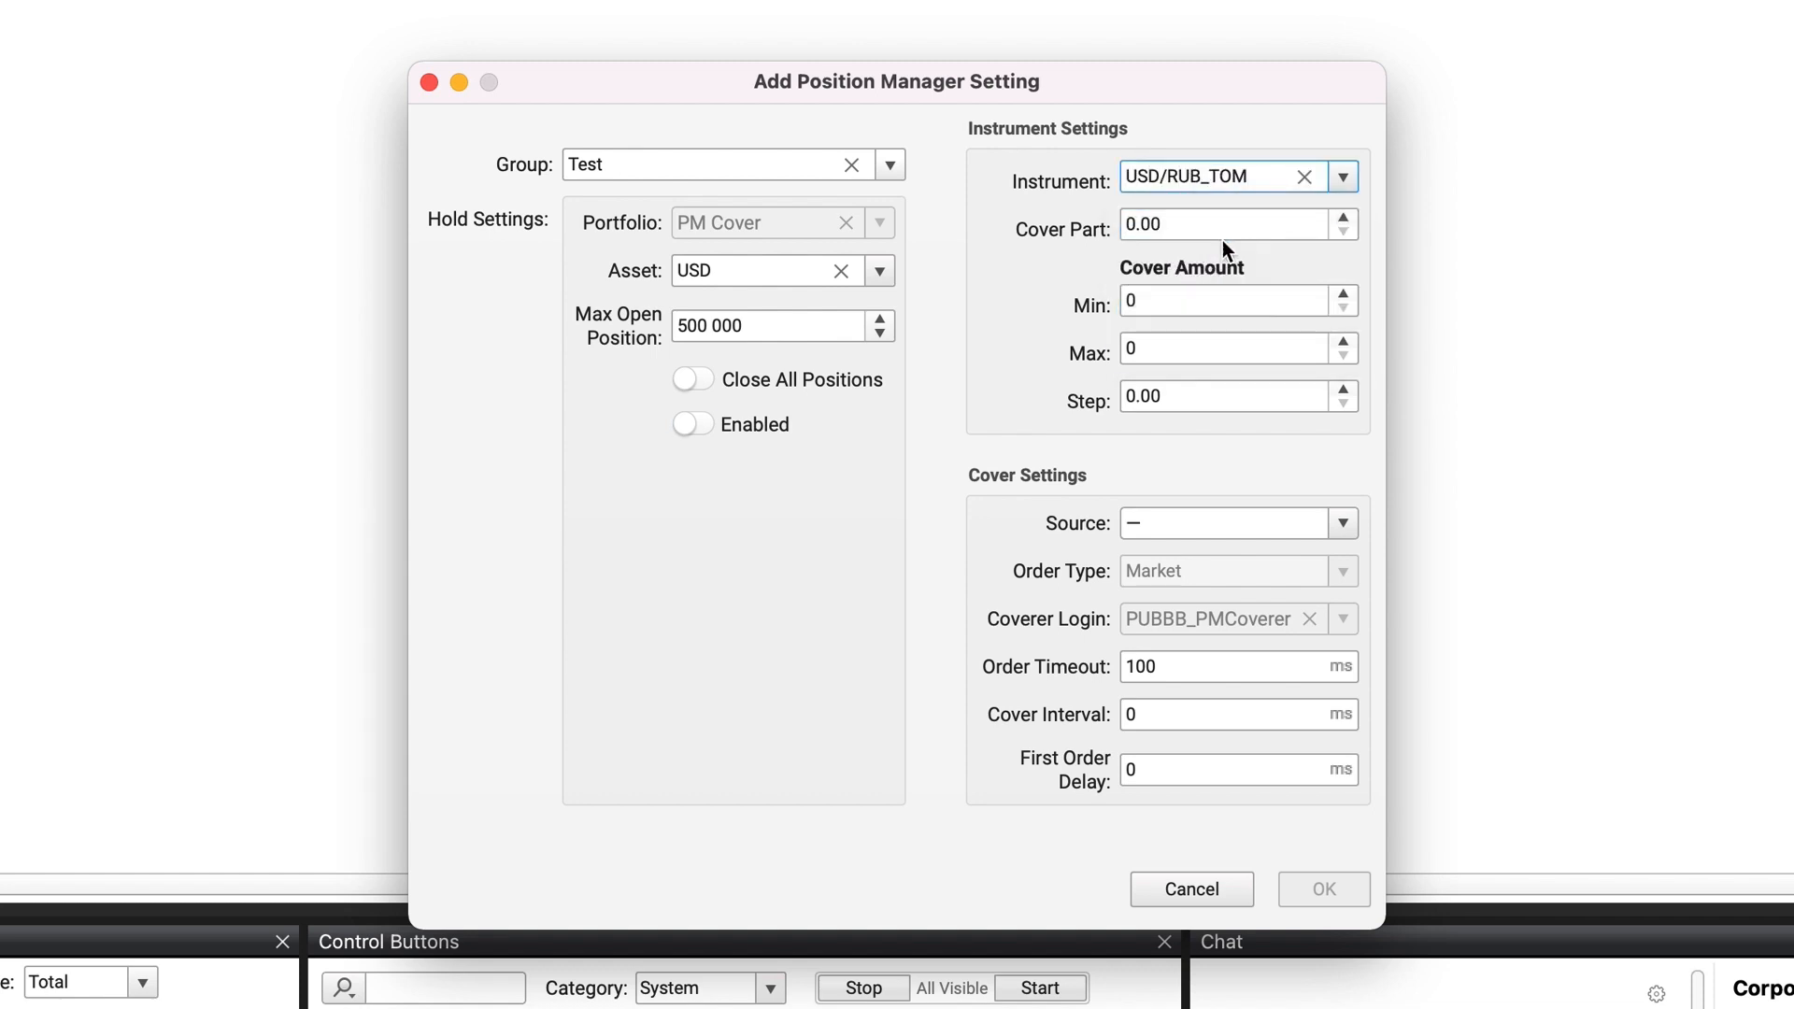
pyautogui.click(1343, 219)
pyautogui.click(1343, 219)
pyautogui.click(1340, 231)
pyautogui.click(1340, 232)
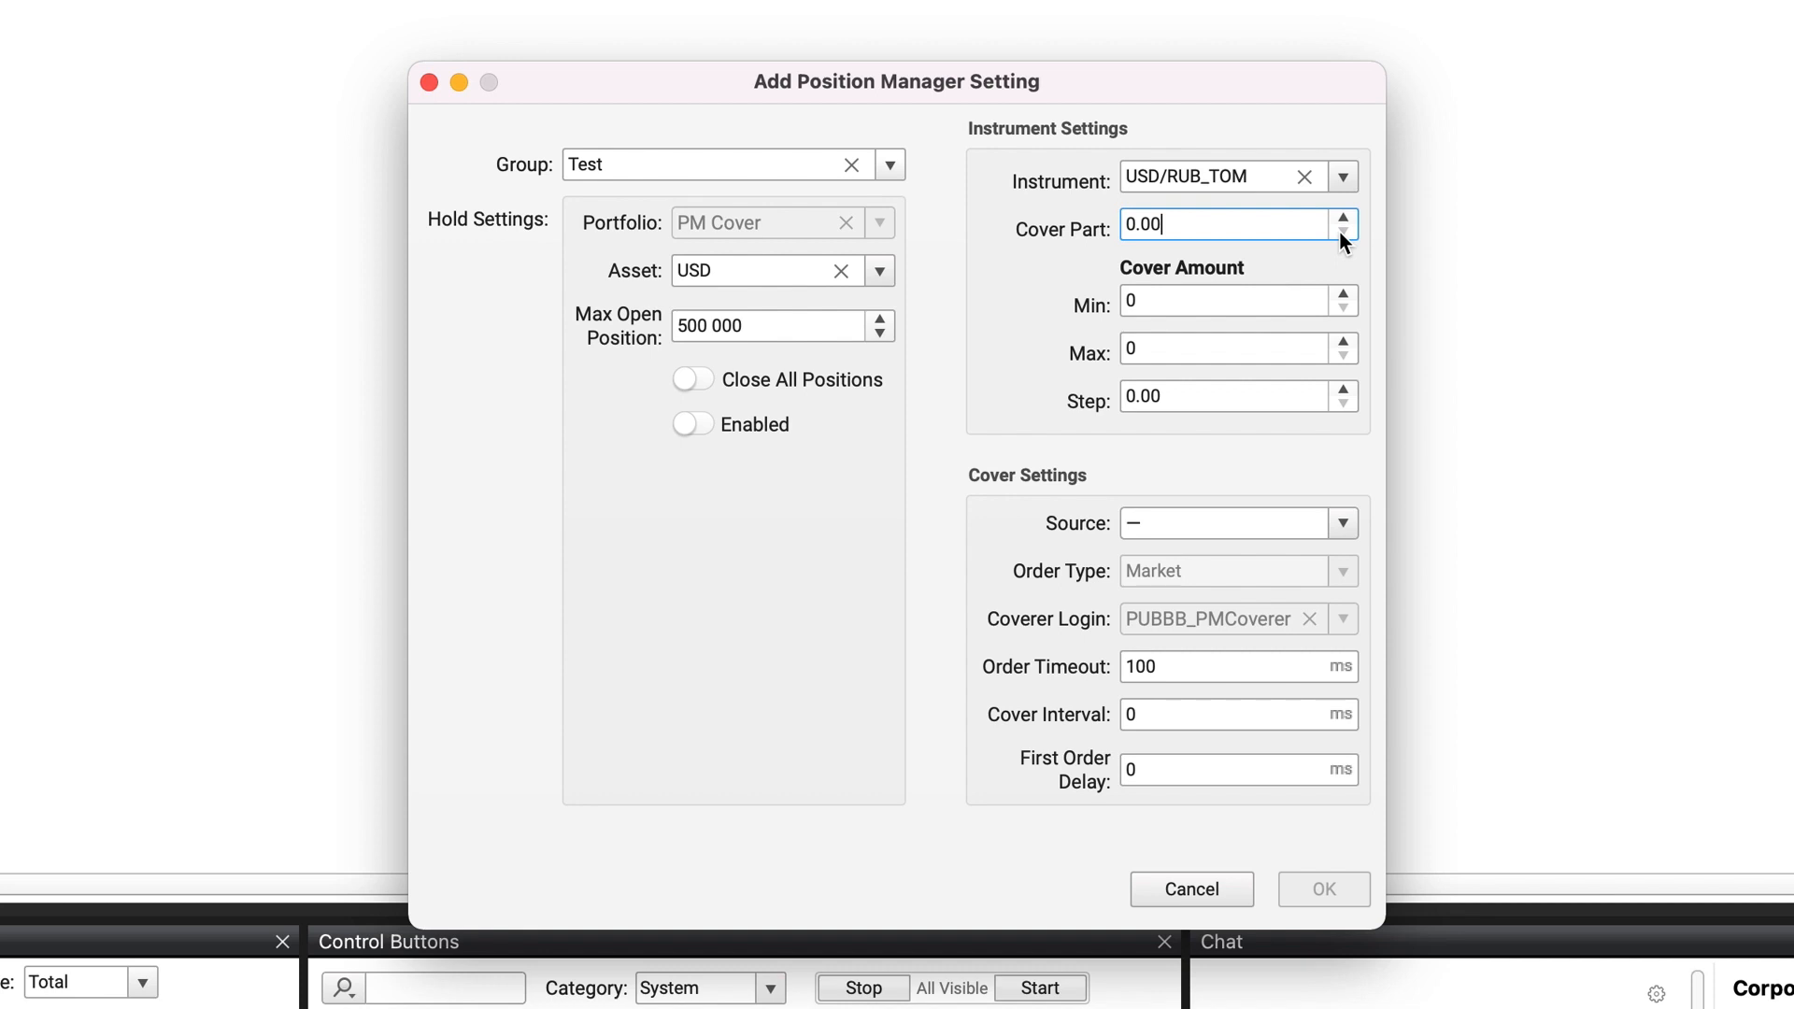
# Step: Set the cover amount to a minimum of 1, a maximum of 100 000 and a step of 10 000
pyautogui.click(1273, 290)
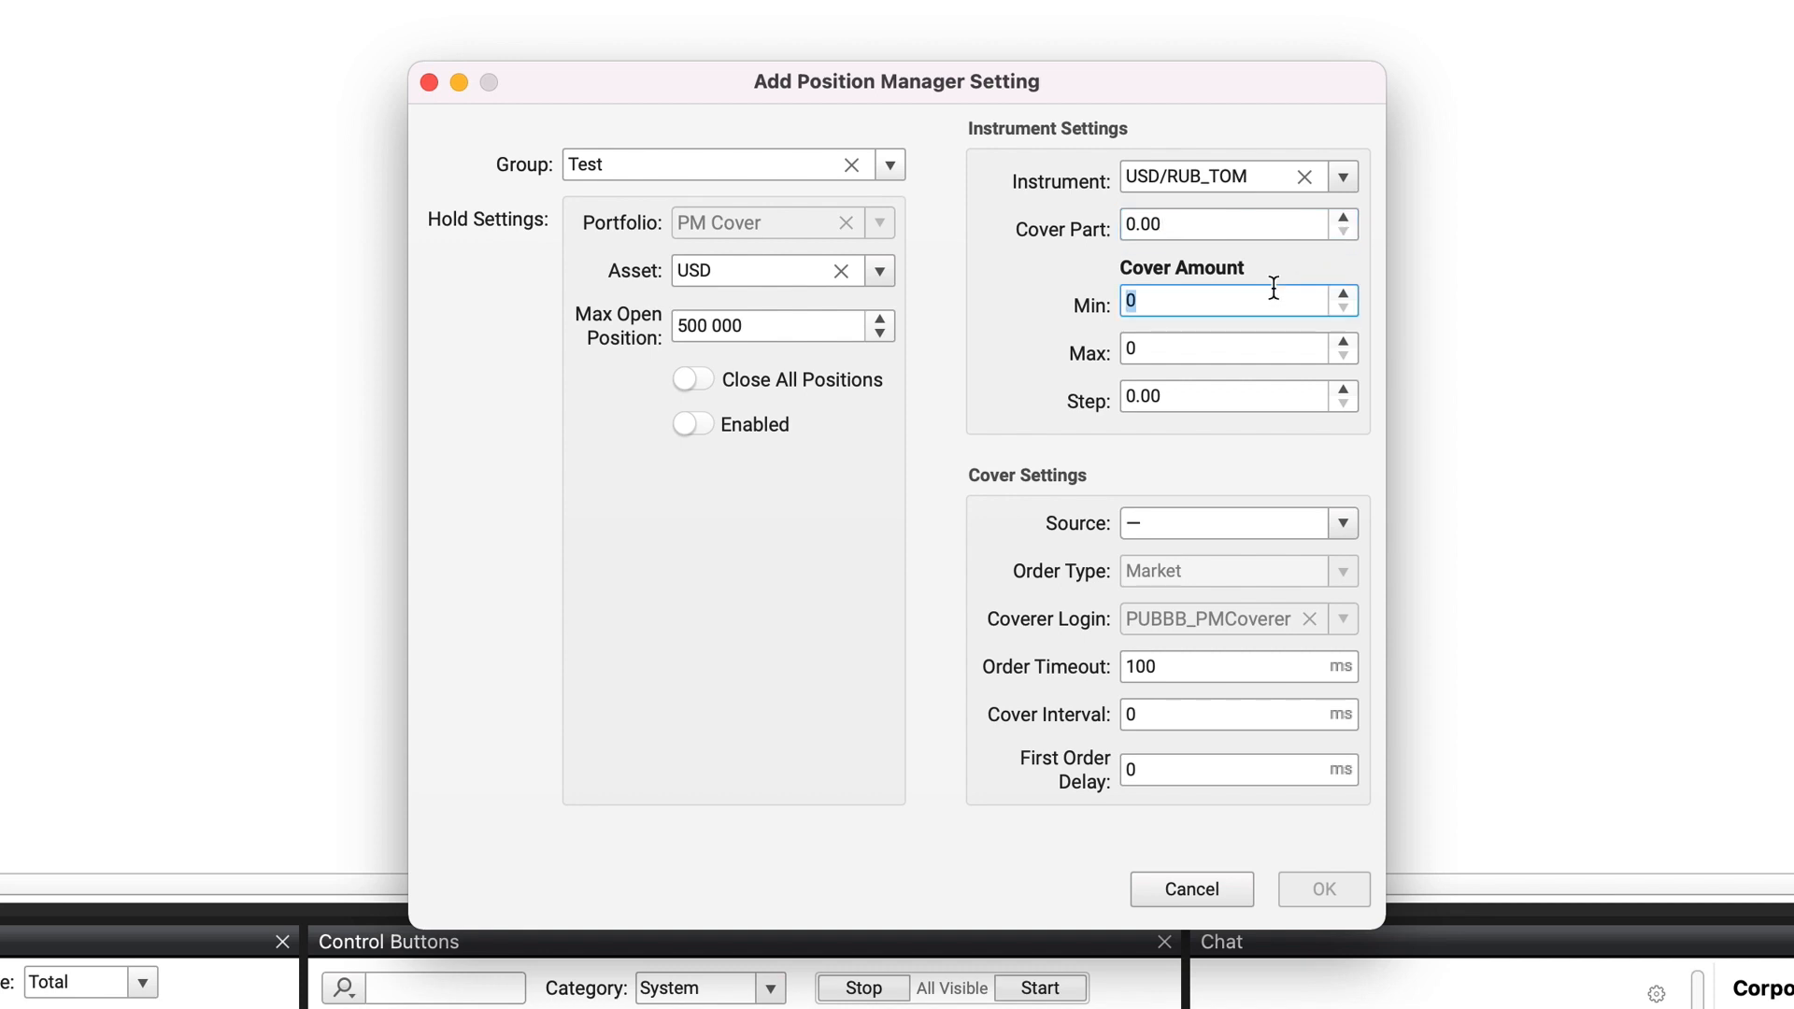
pyautogui.write('1')
pyautogui.click(1216, 344)
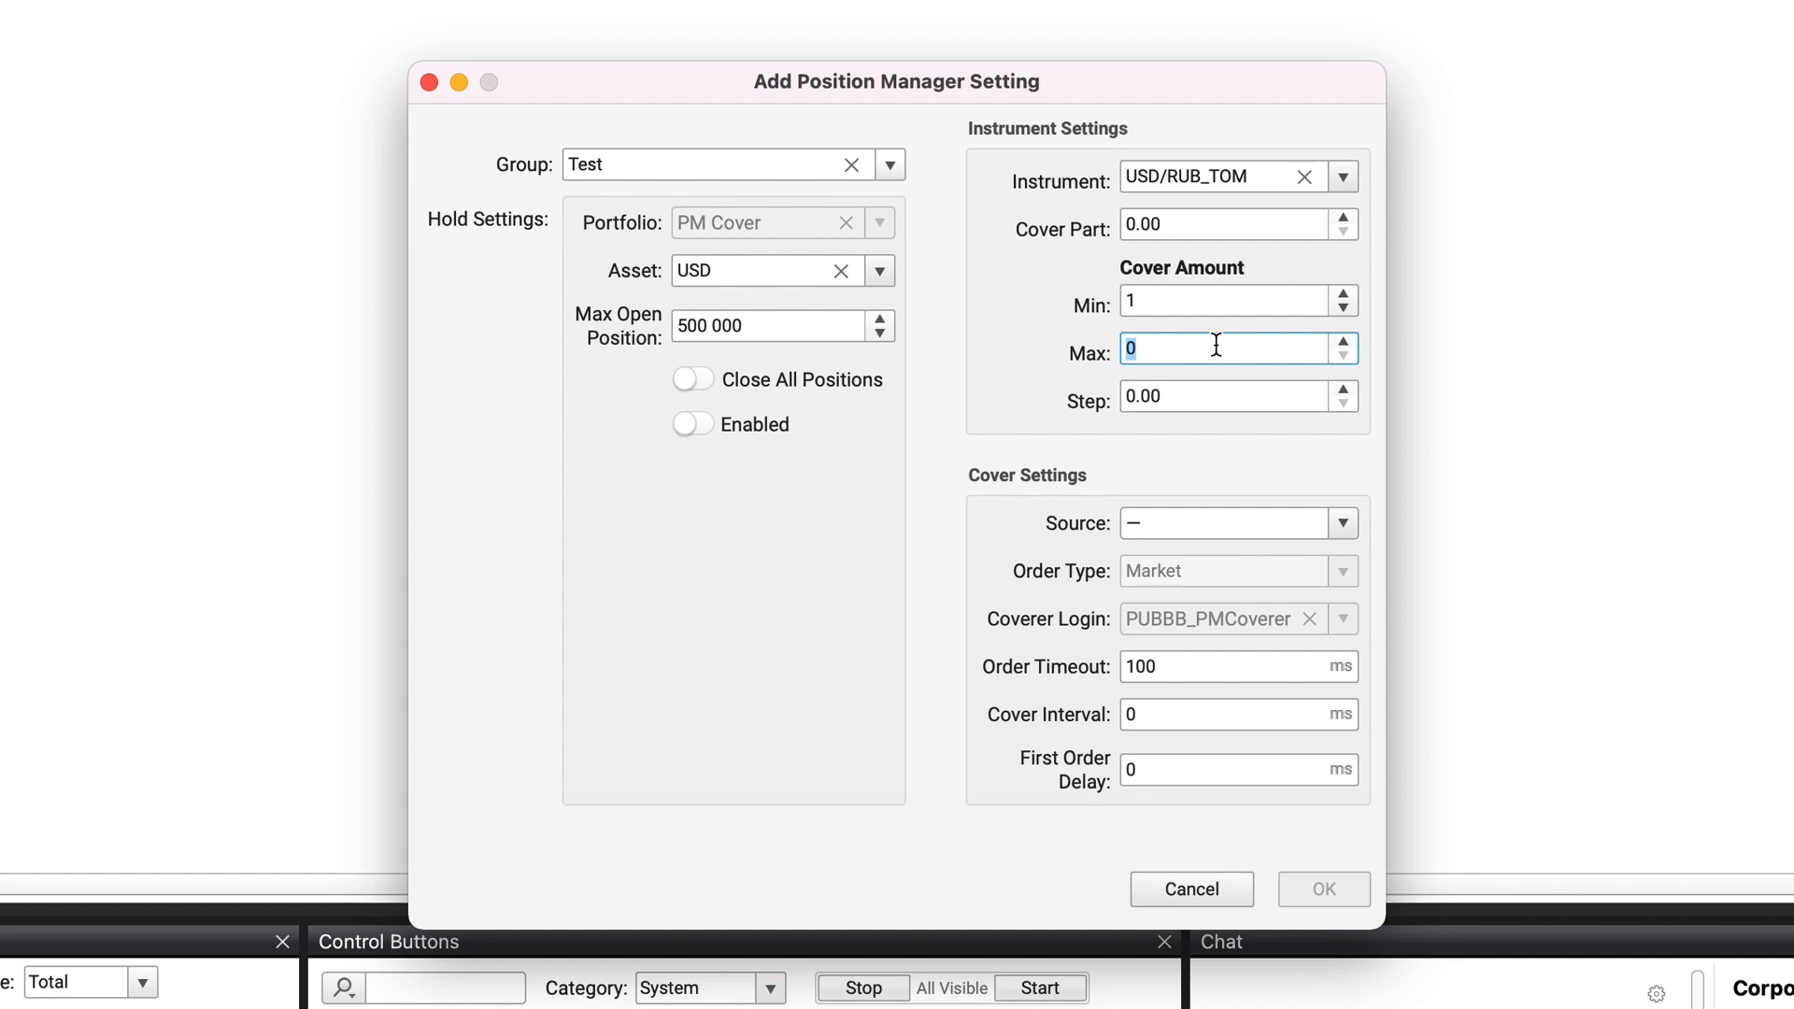
pyautogui.write('100 000')
pyautogui.click(1203, 391)
pyautogui.write('10000')
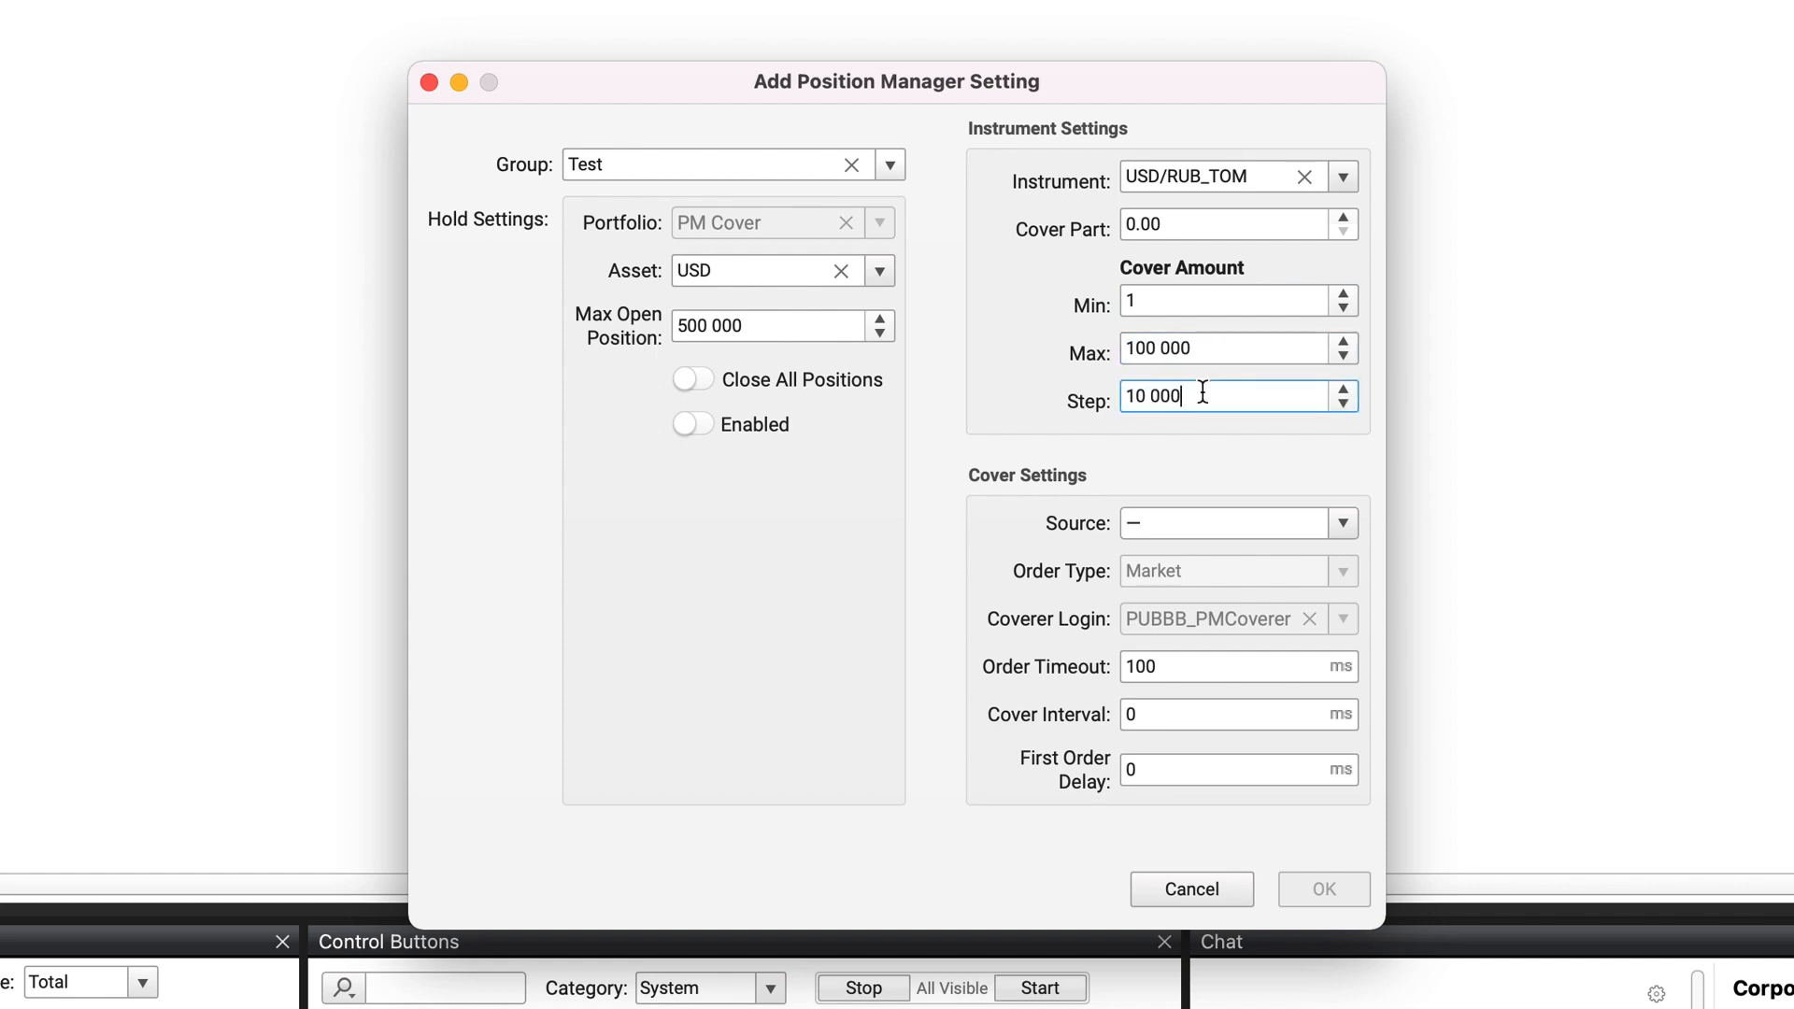
# Step: Choose Aggregator_company as the source in the cover settings
pyautogui.click(1236, 523)
pyautogui.write('compa')
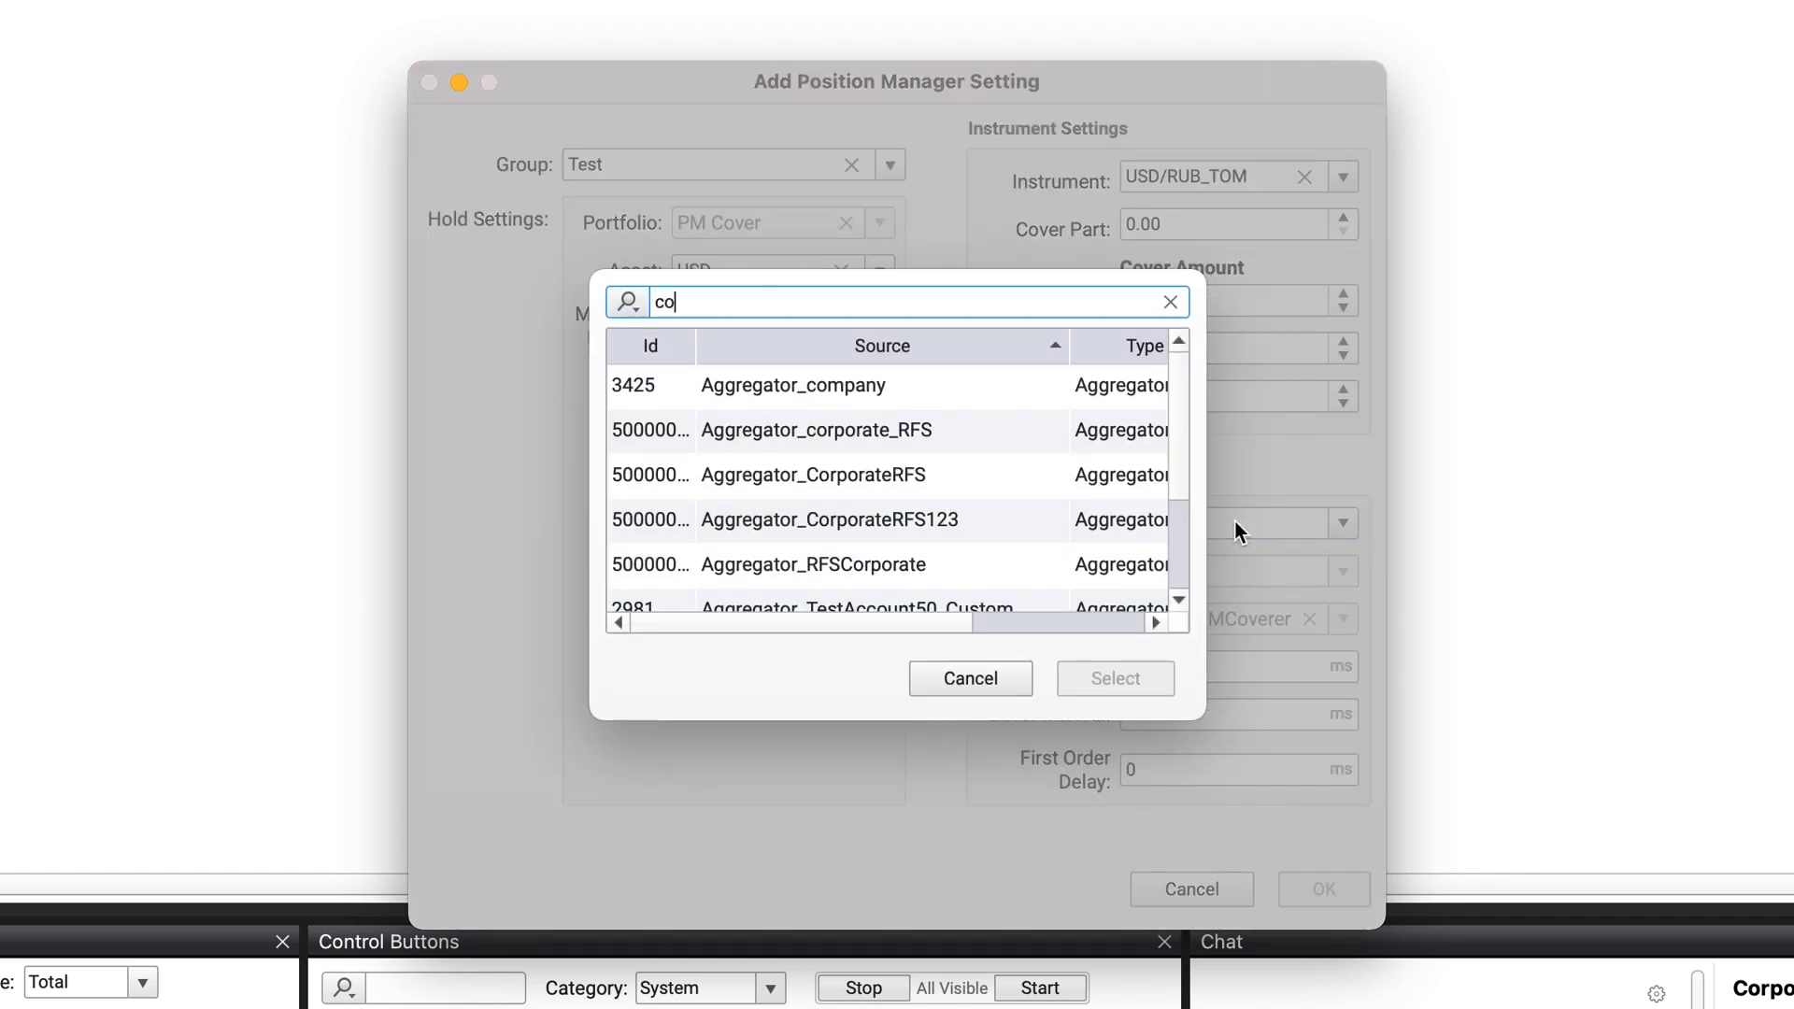
pyautogui.doubleClick(786, 390)
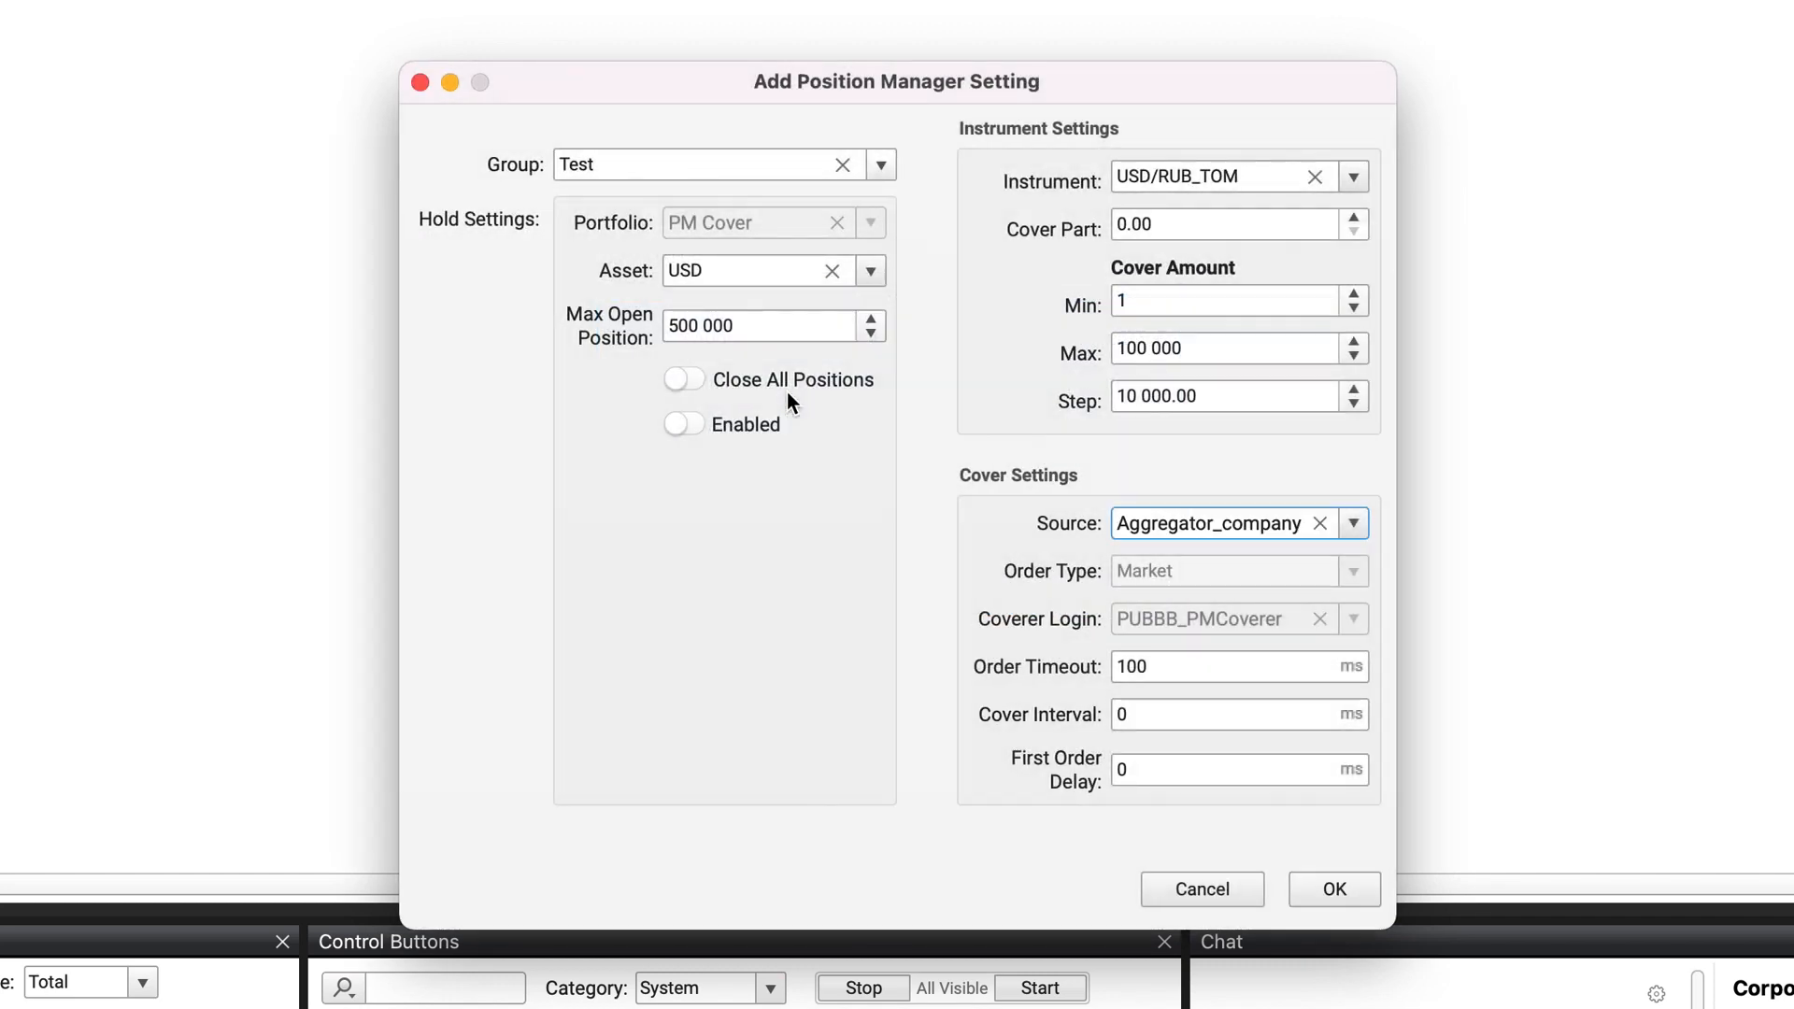
# Step: Set the cover interval to 10 000 ms and save the new position manager setting
pyautogui.doubleClick(1148, 659)
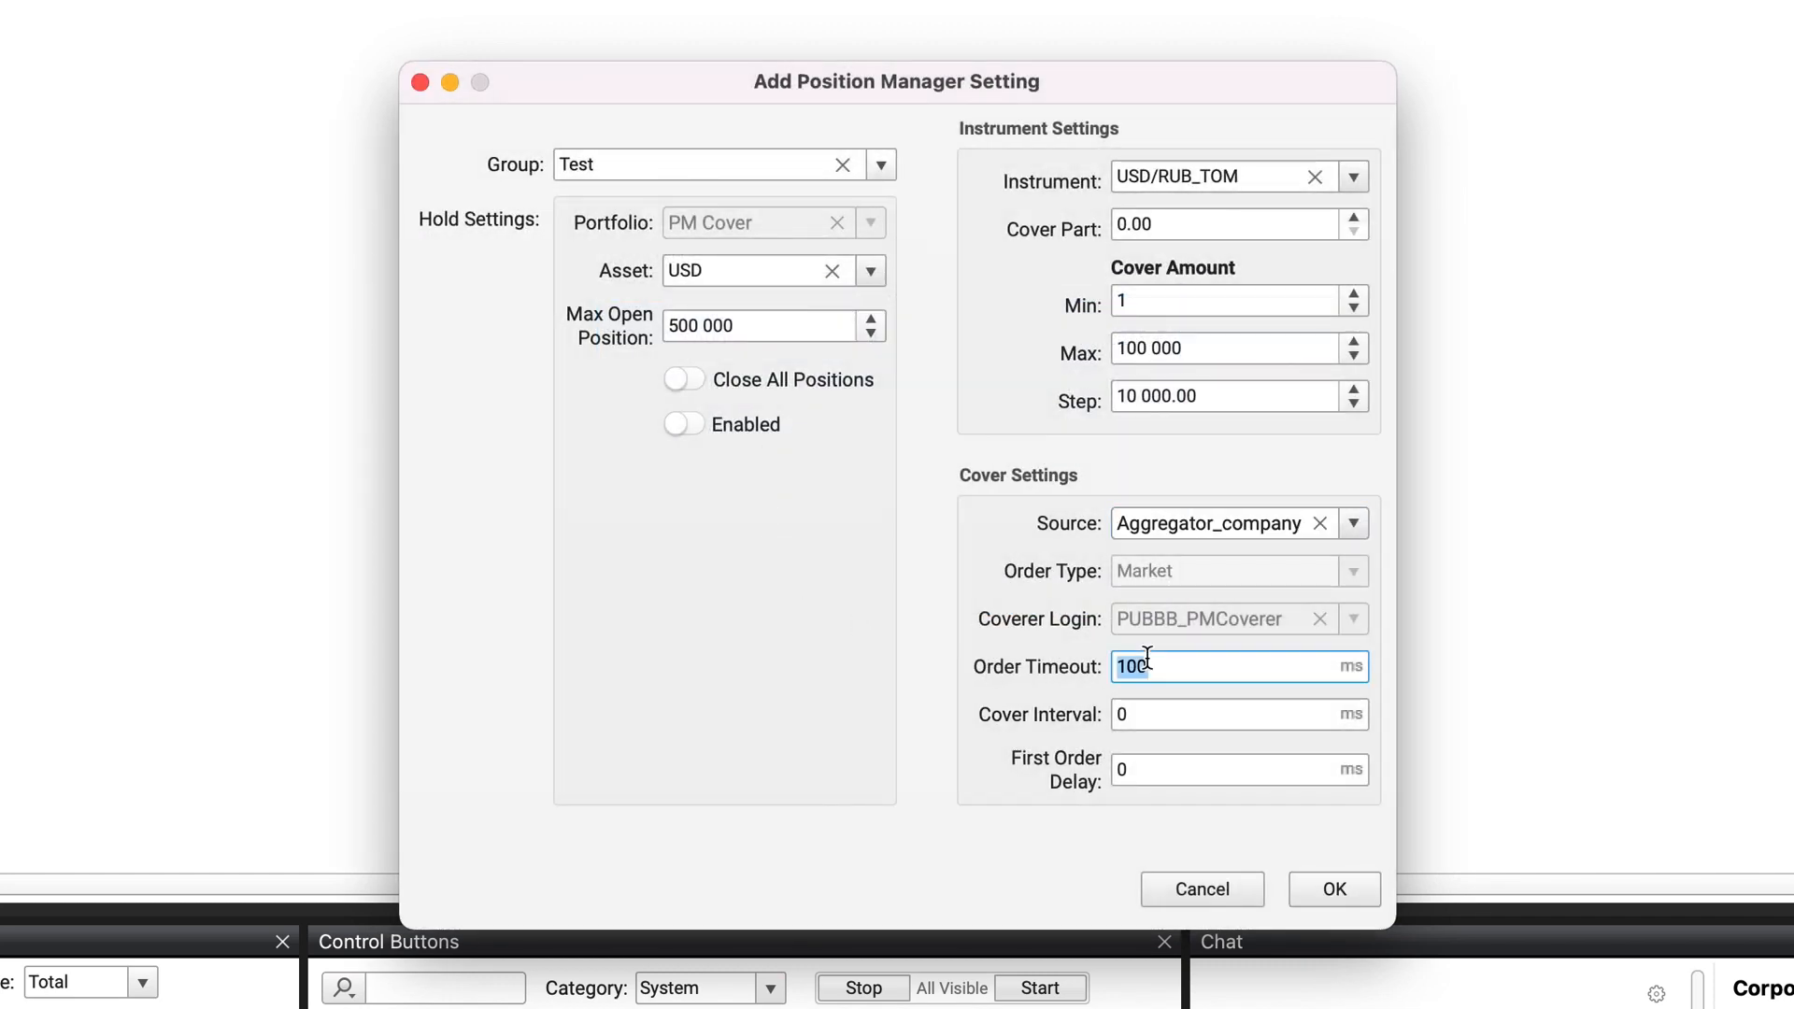
pyautogui.doubleClick(1150, 714)
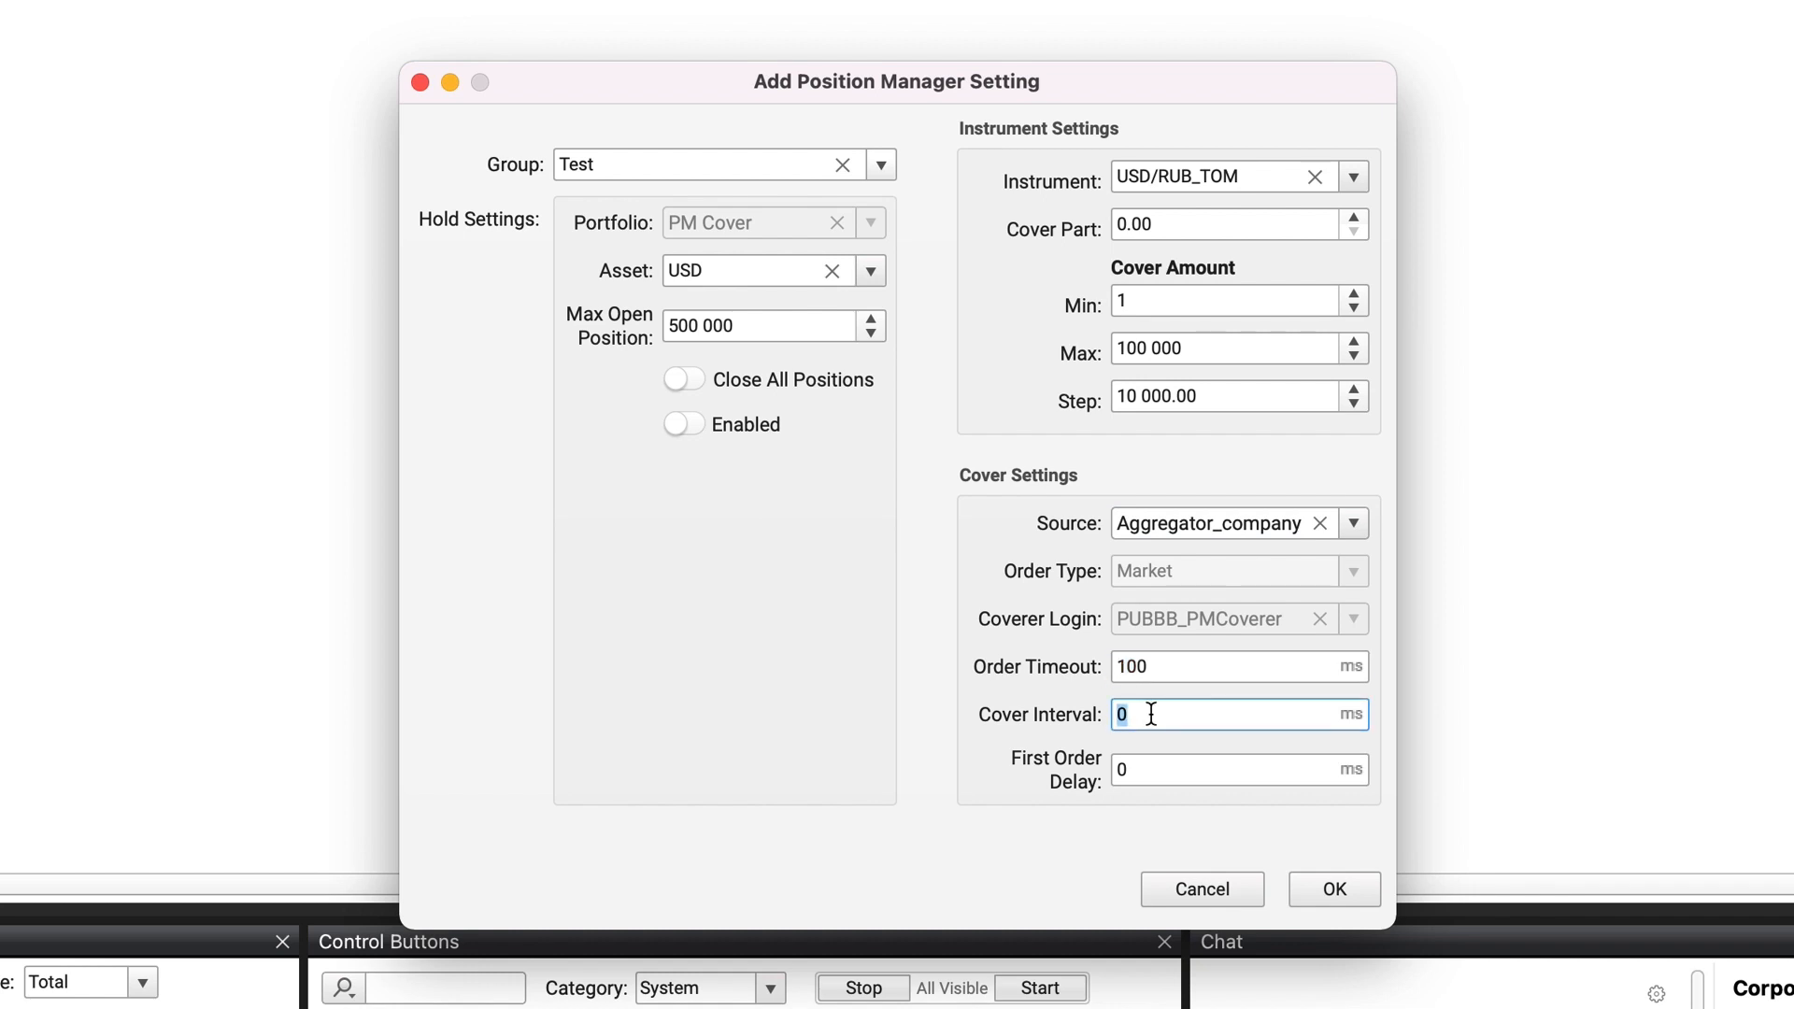
pyautogui.write('10 000')
pyautogui.click(1354, 890)
pyautogui.click(1355, 889)
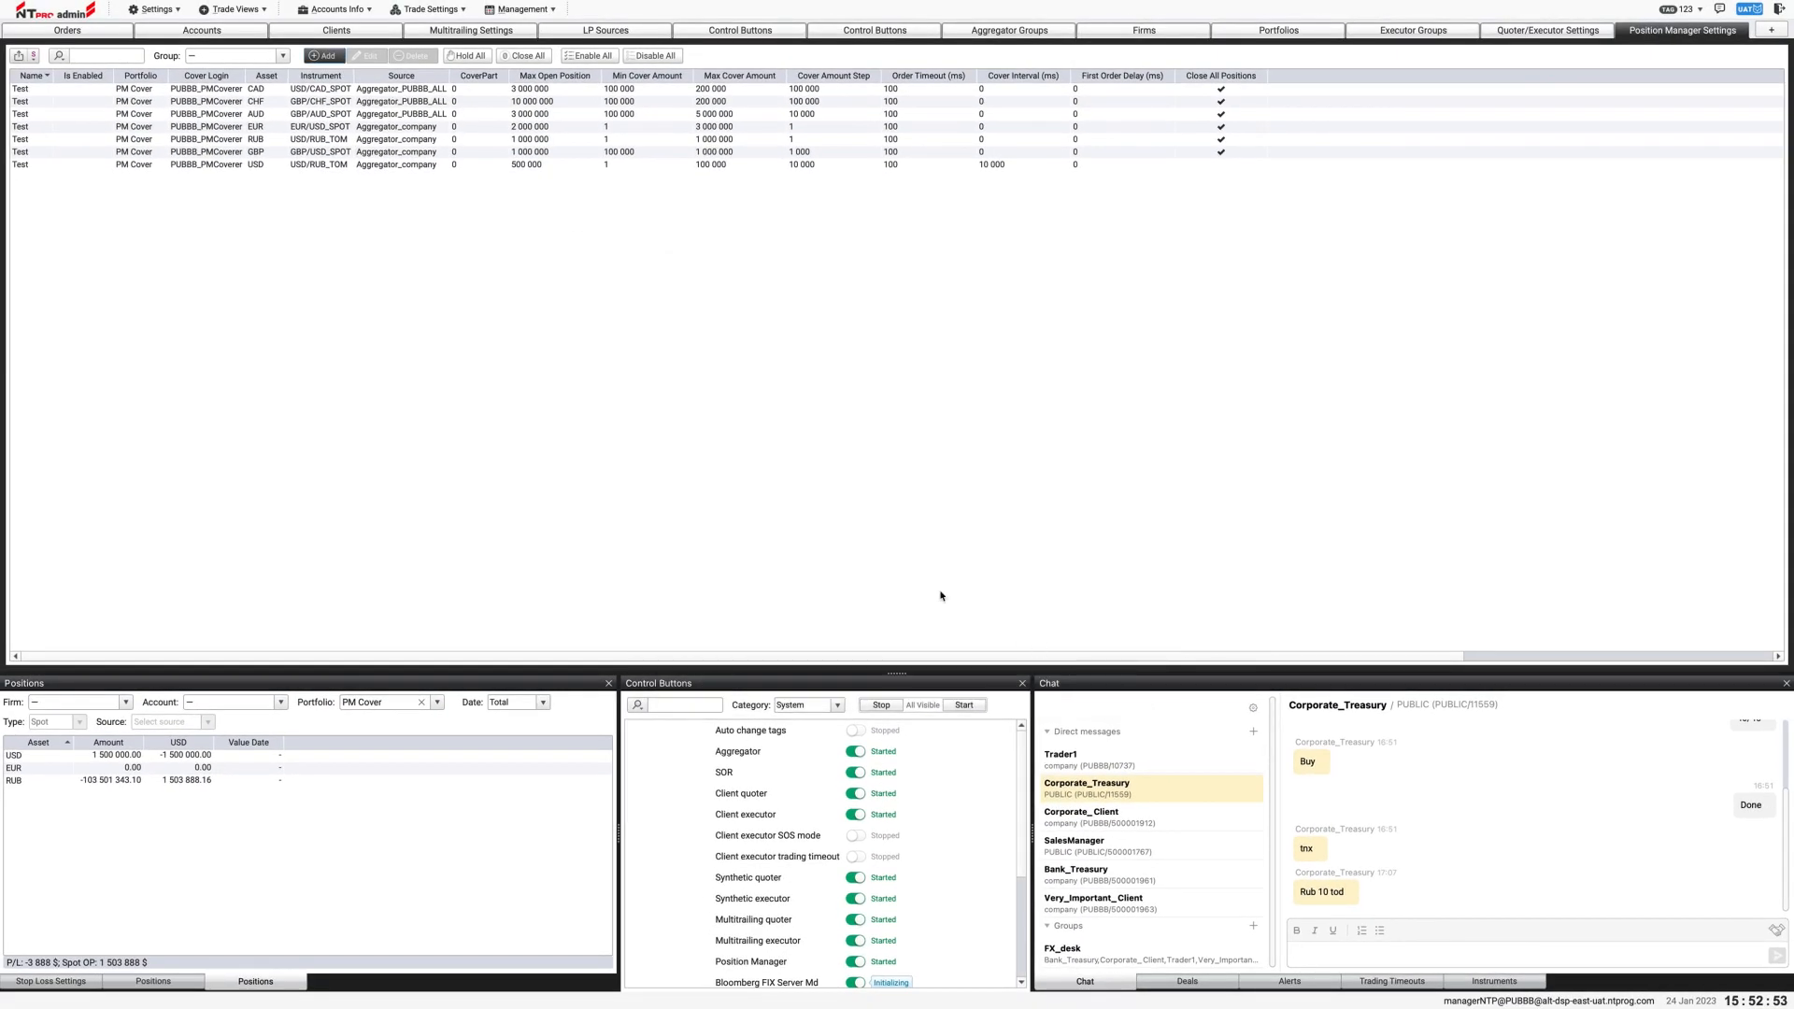
pyautogui.click(256, 165)
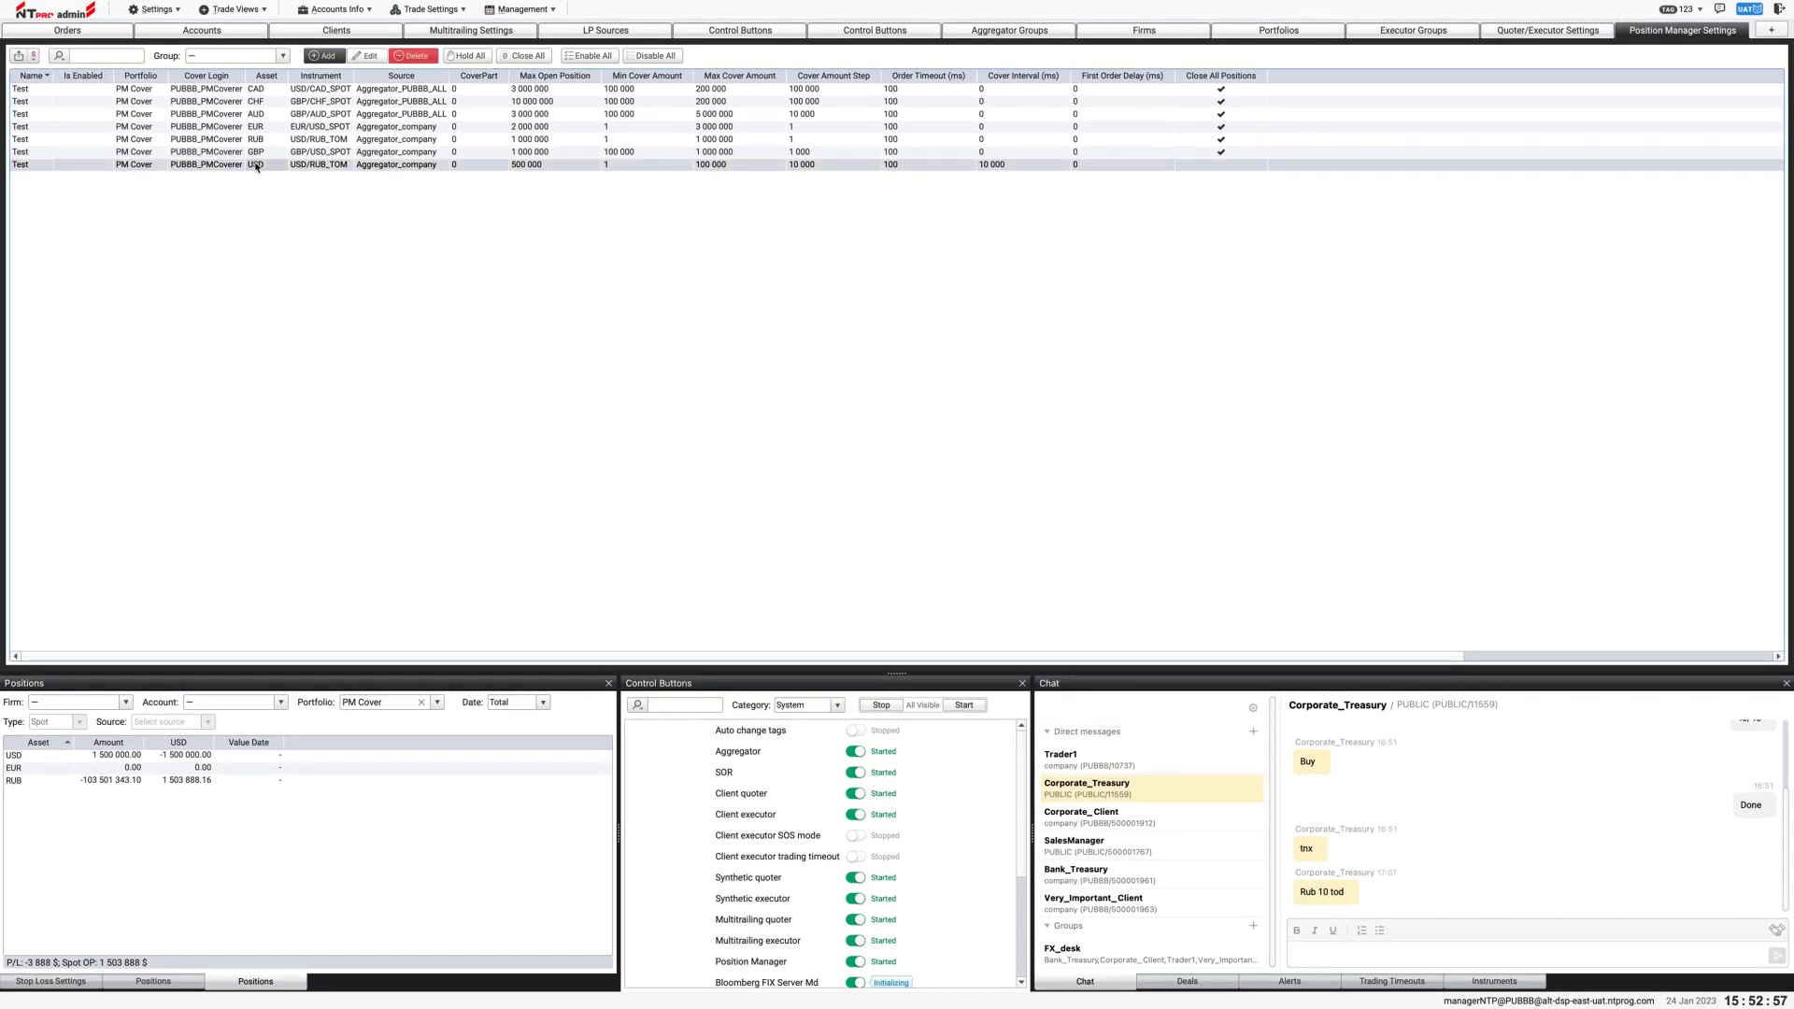
pyautogui.click(607, 57)
pyautogui.click(997, 529)
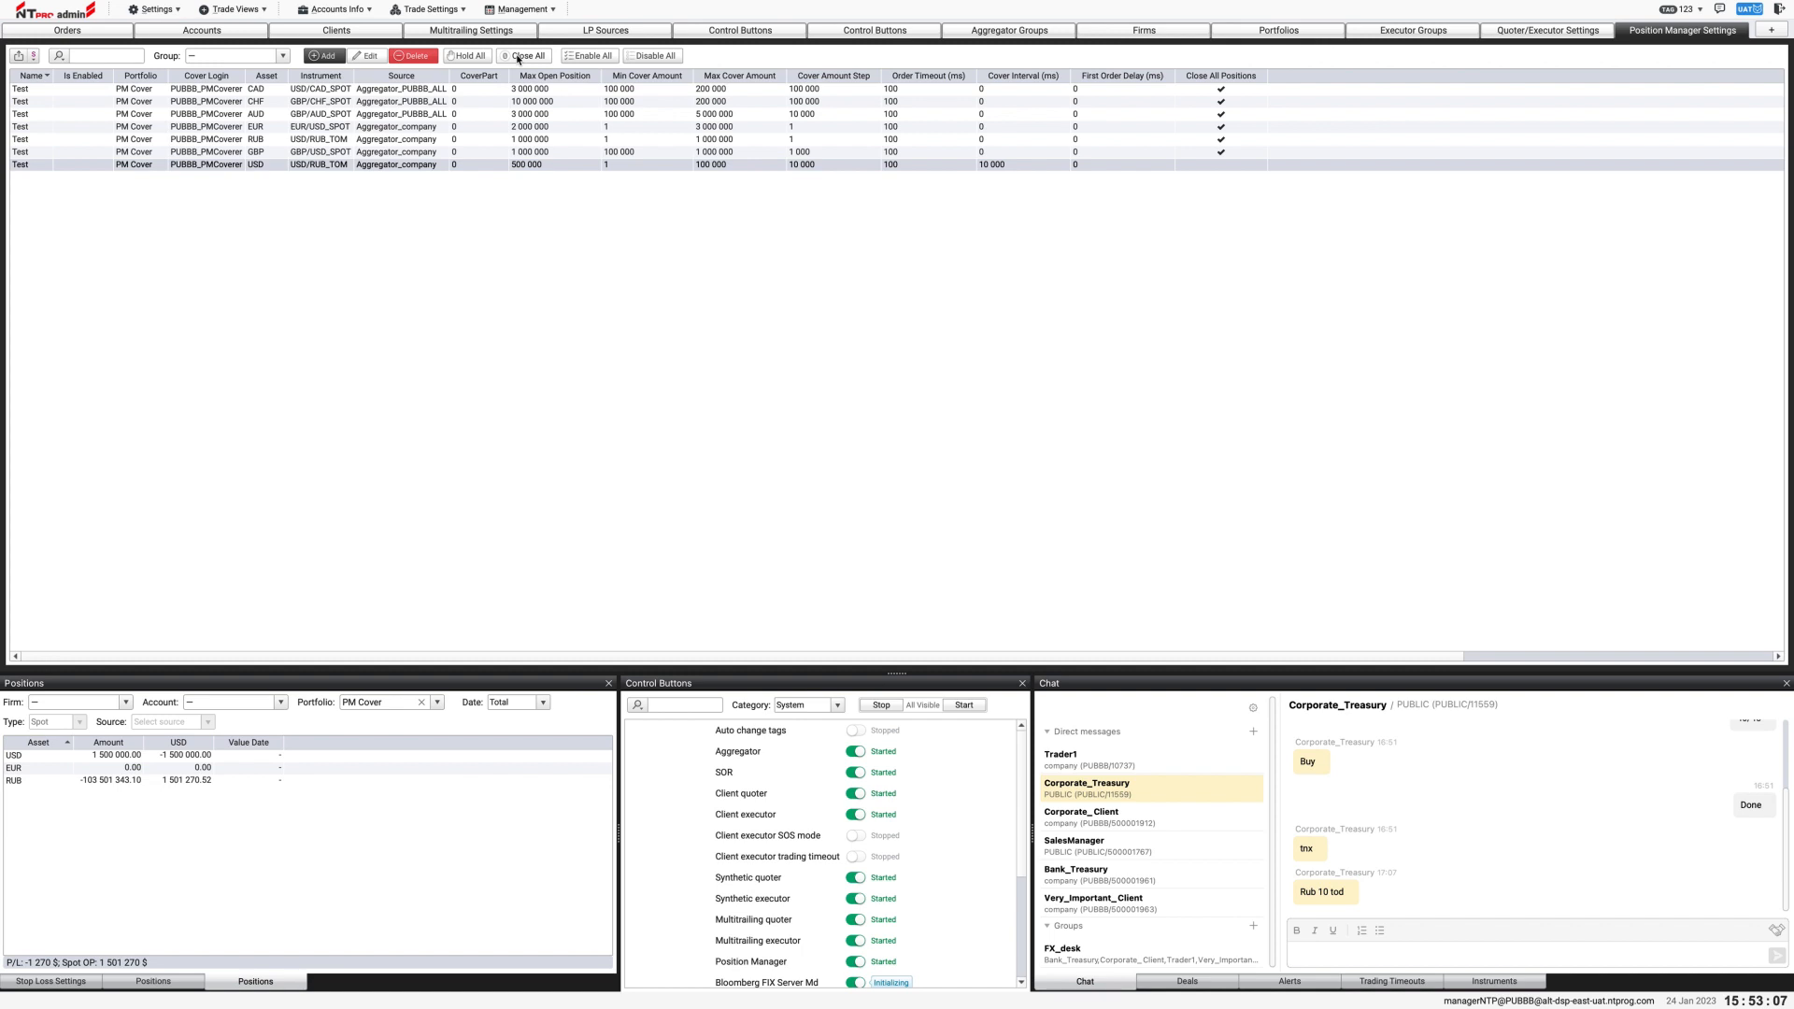
# Step: Enable the USD position manager setting, save it and check the USD position of PM Cover
pyautogui.doubleClick(495, 165)
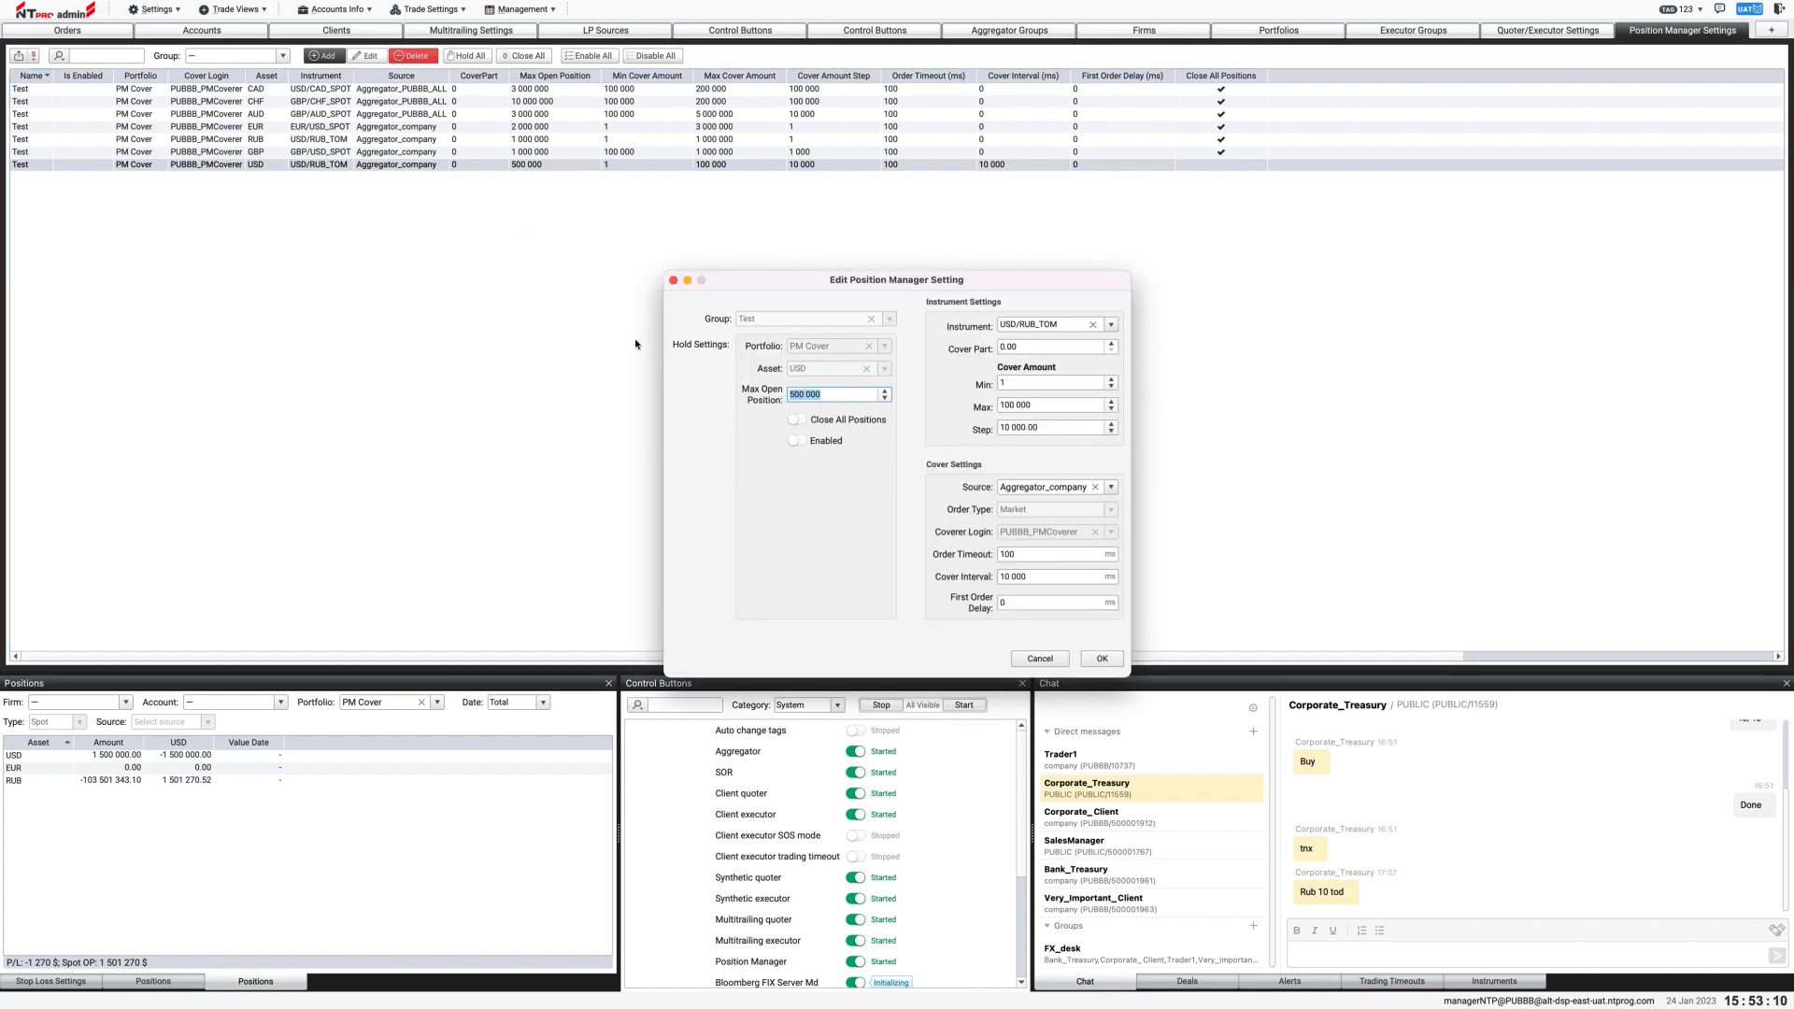
pyautogui.click(796, 441)
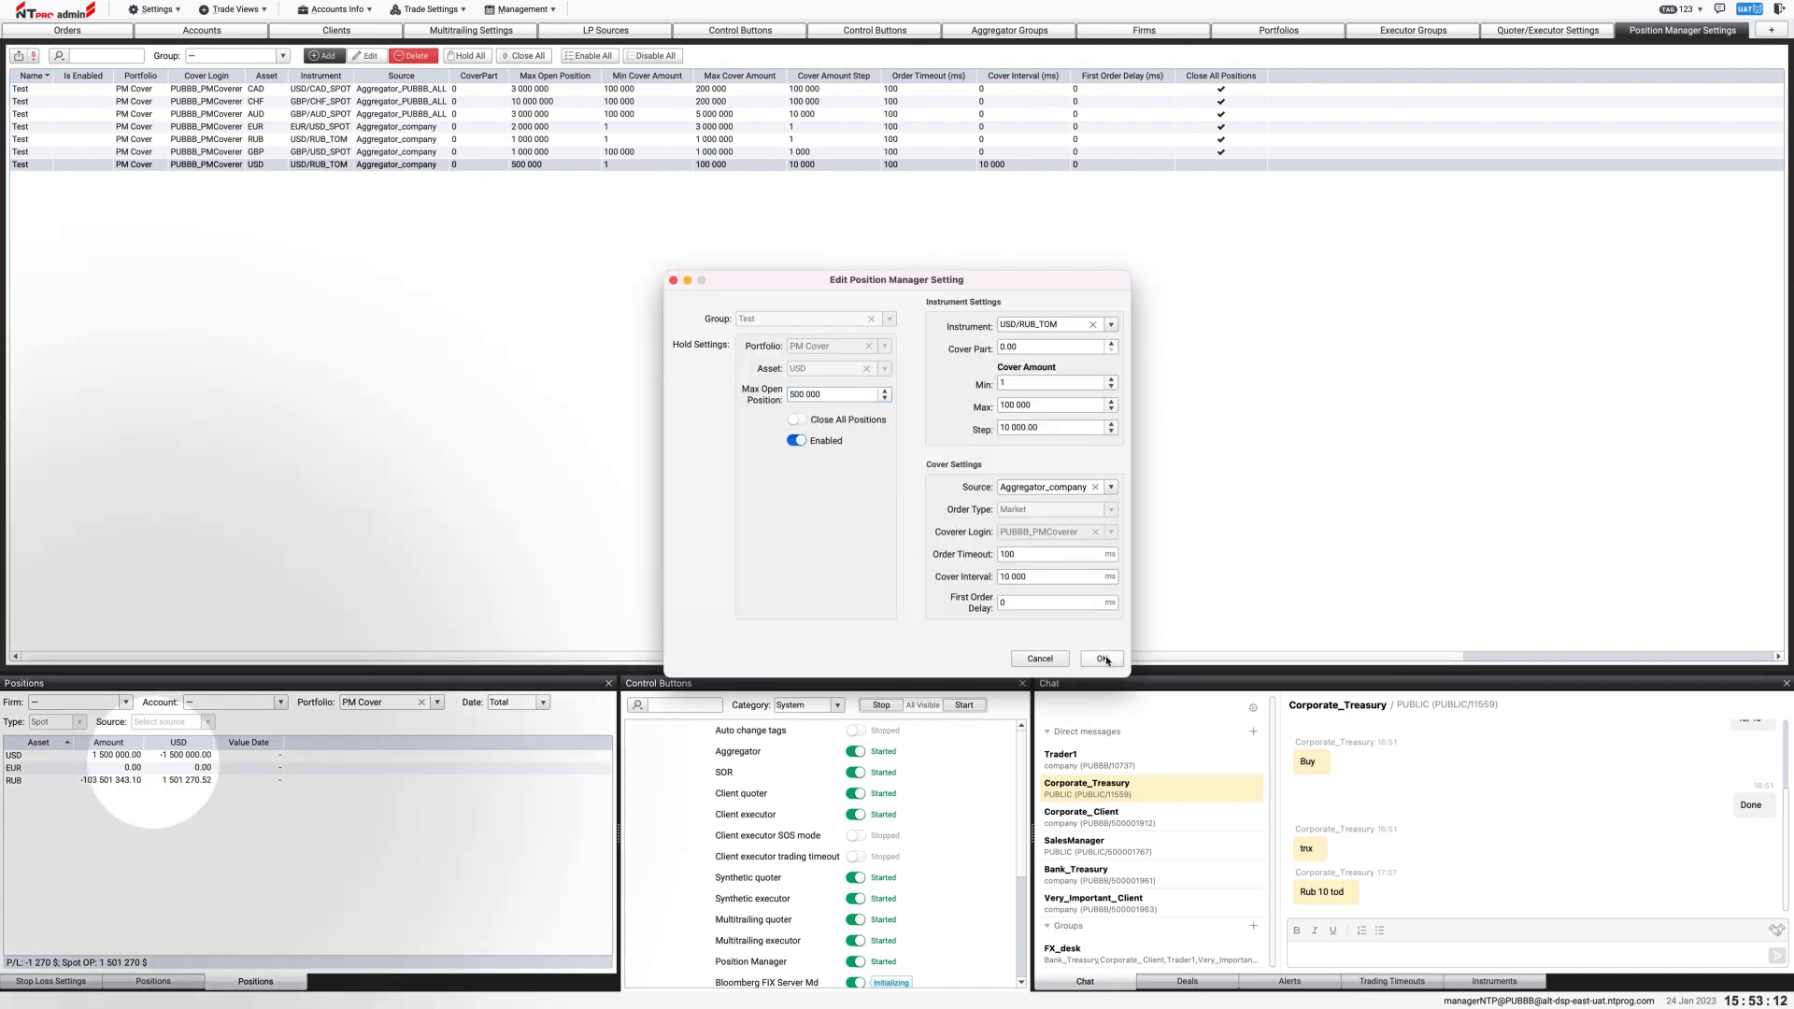
pyautogui.click(1102, 659)
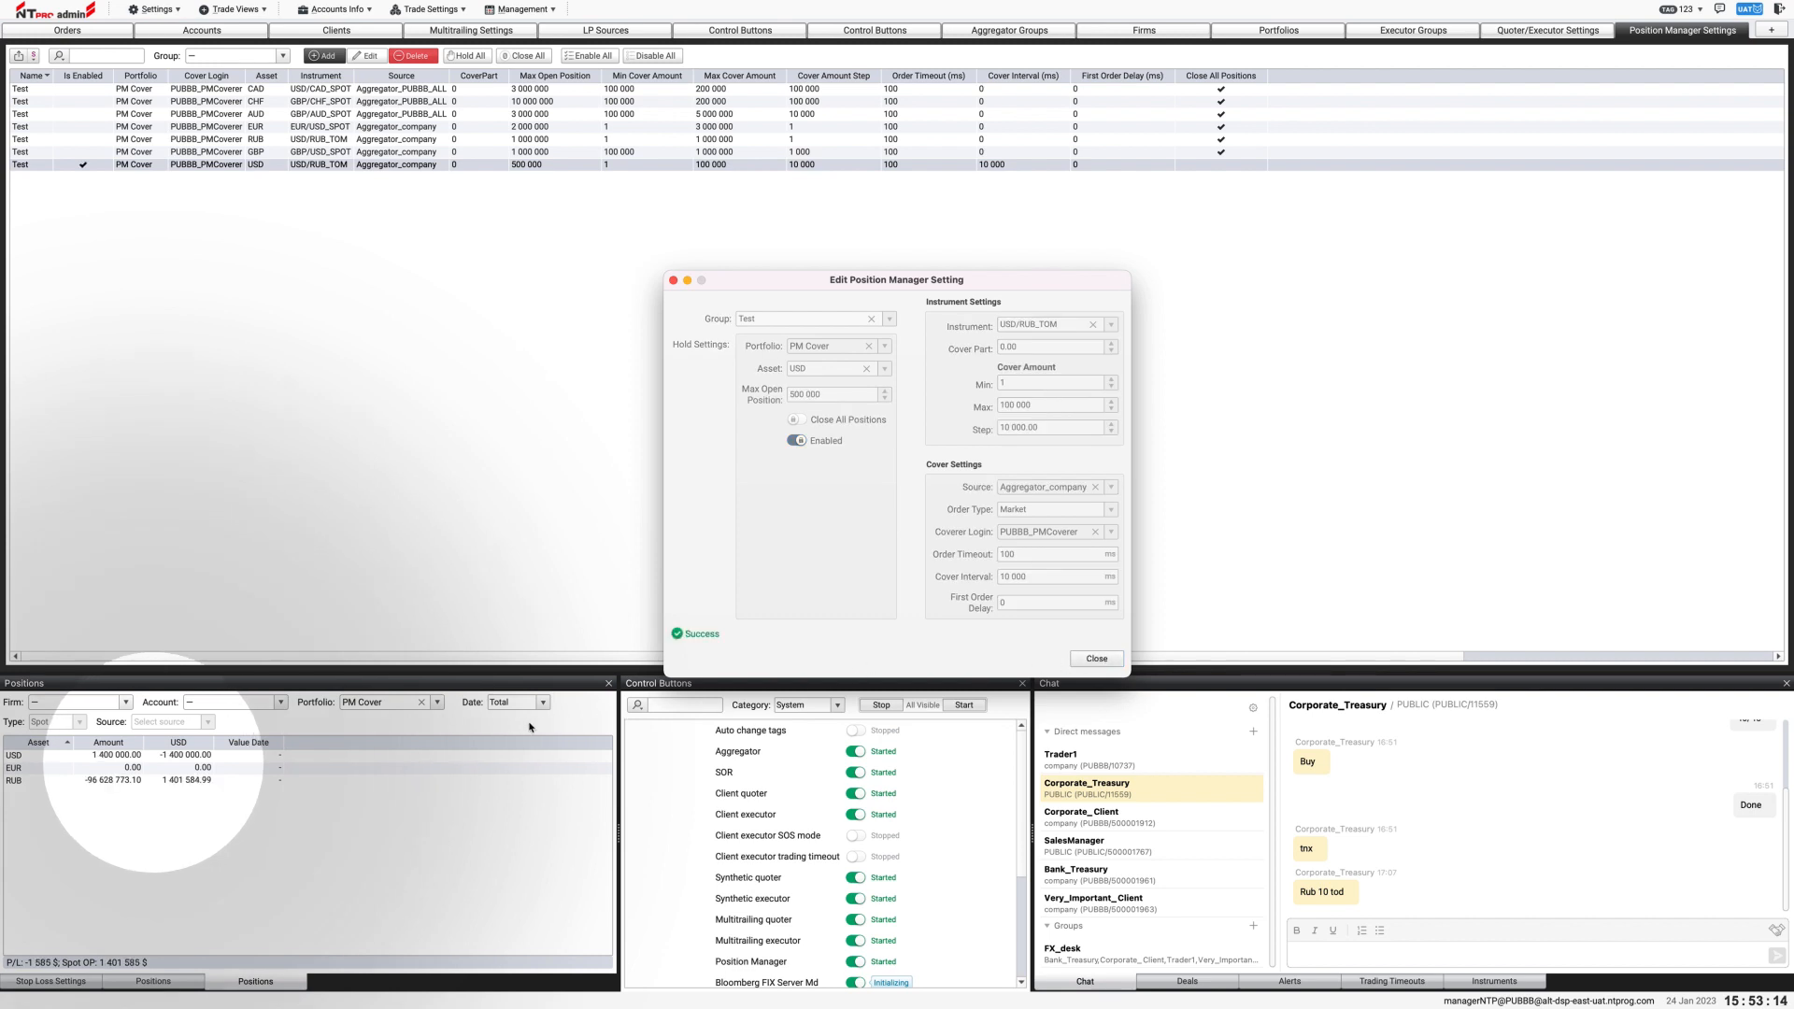
pyautogui.click(212, 759)
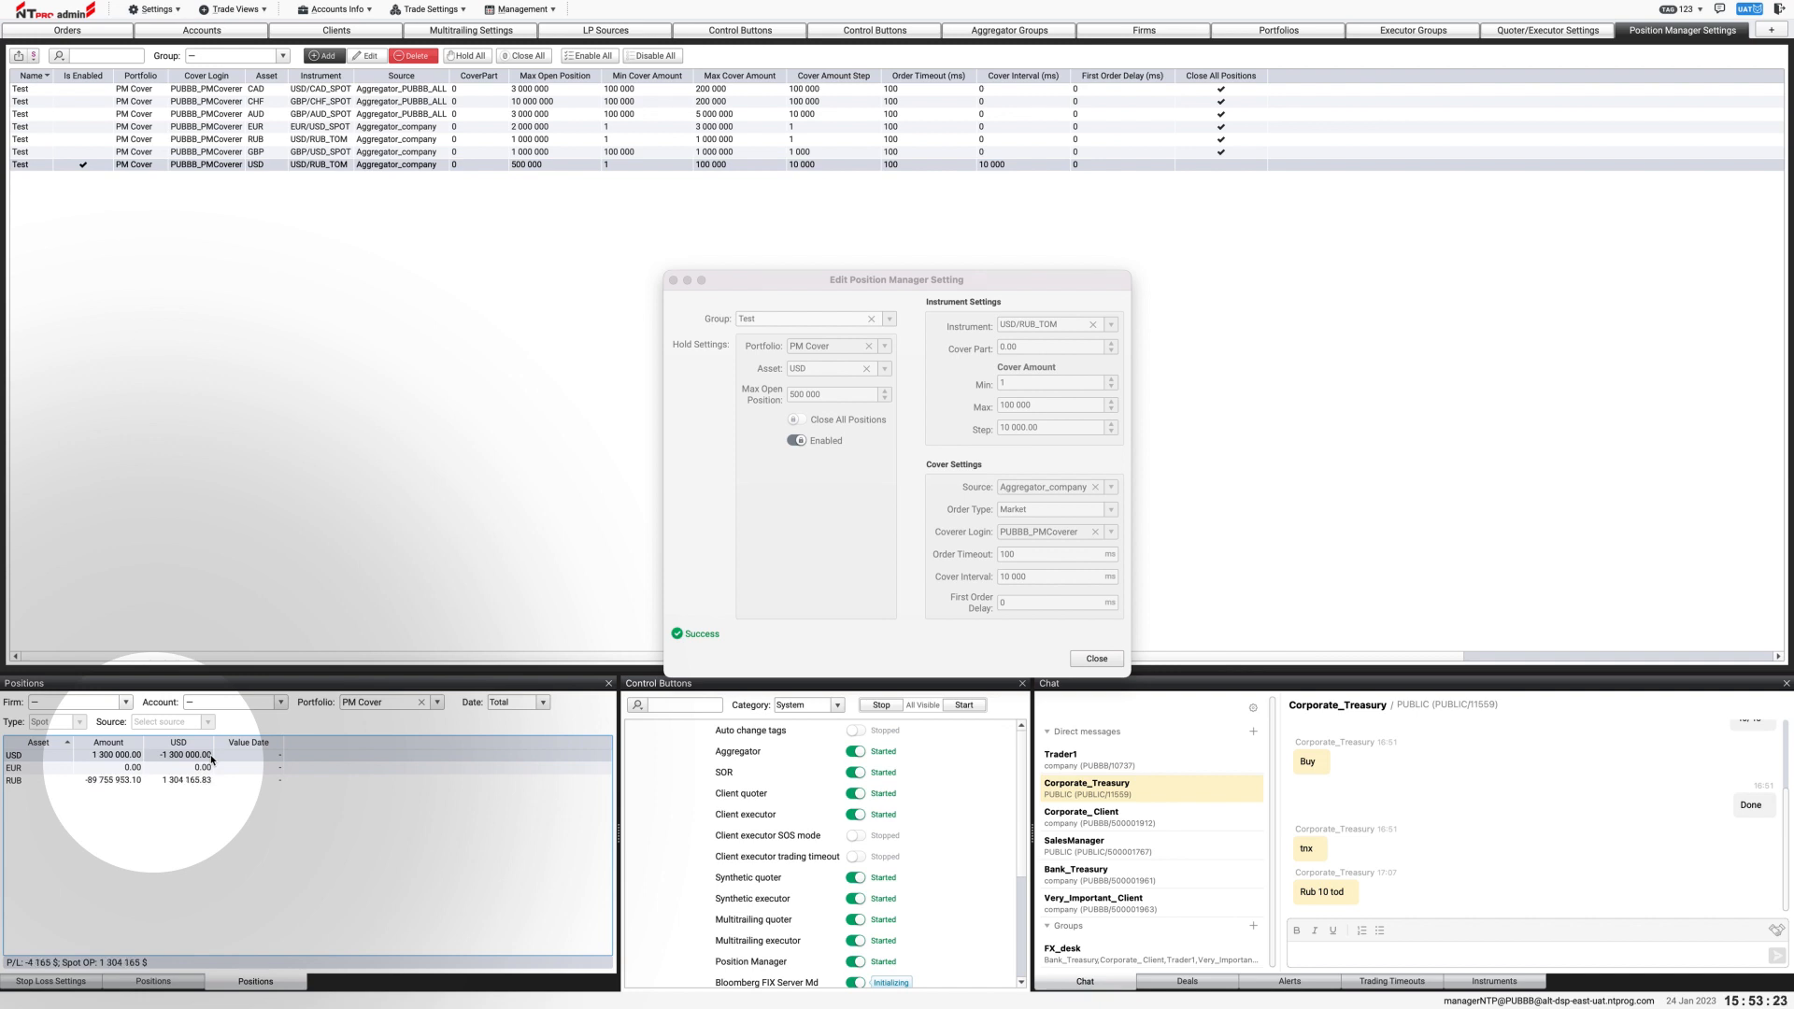
pyautogui.click(1075, 664)
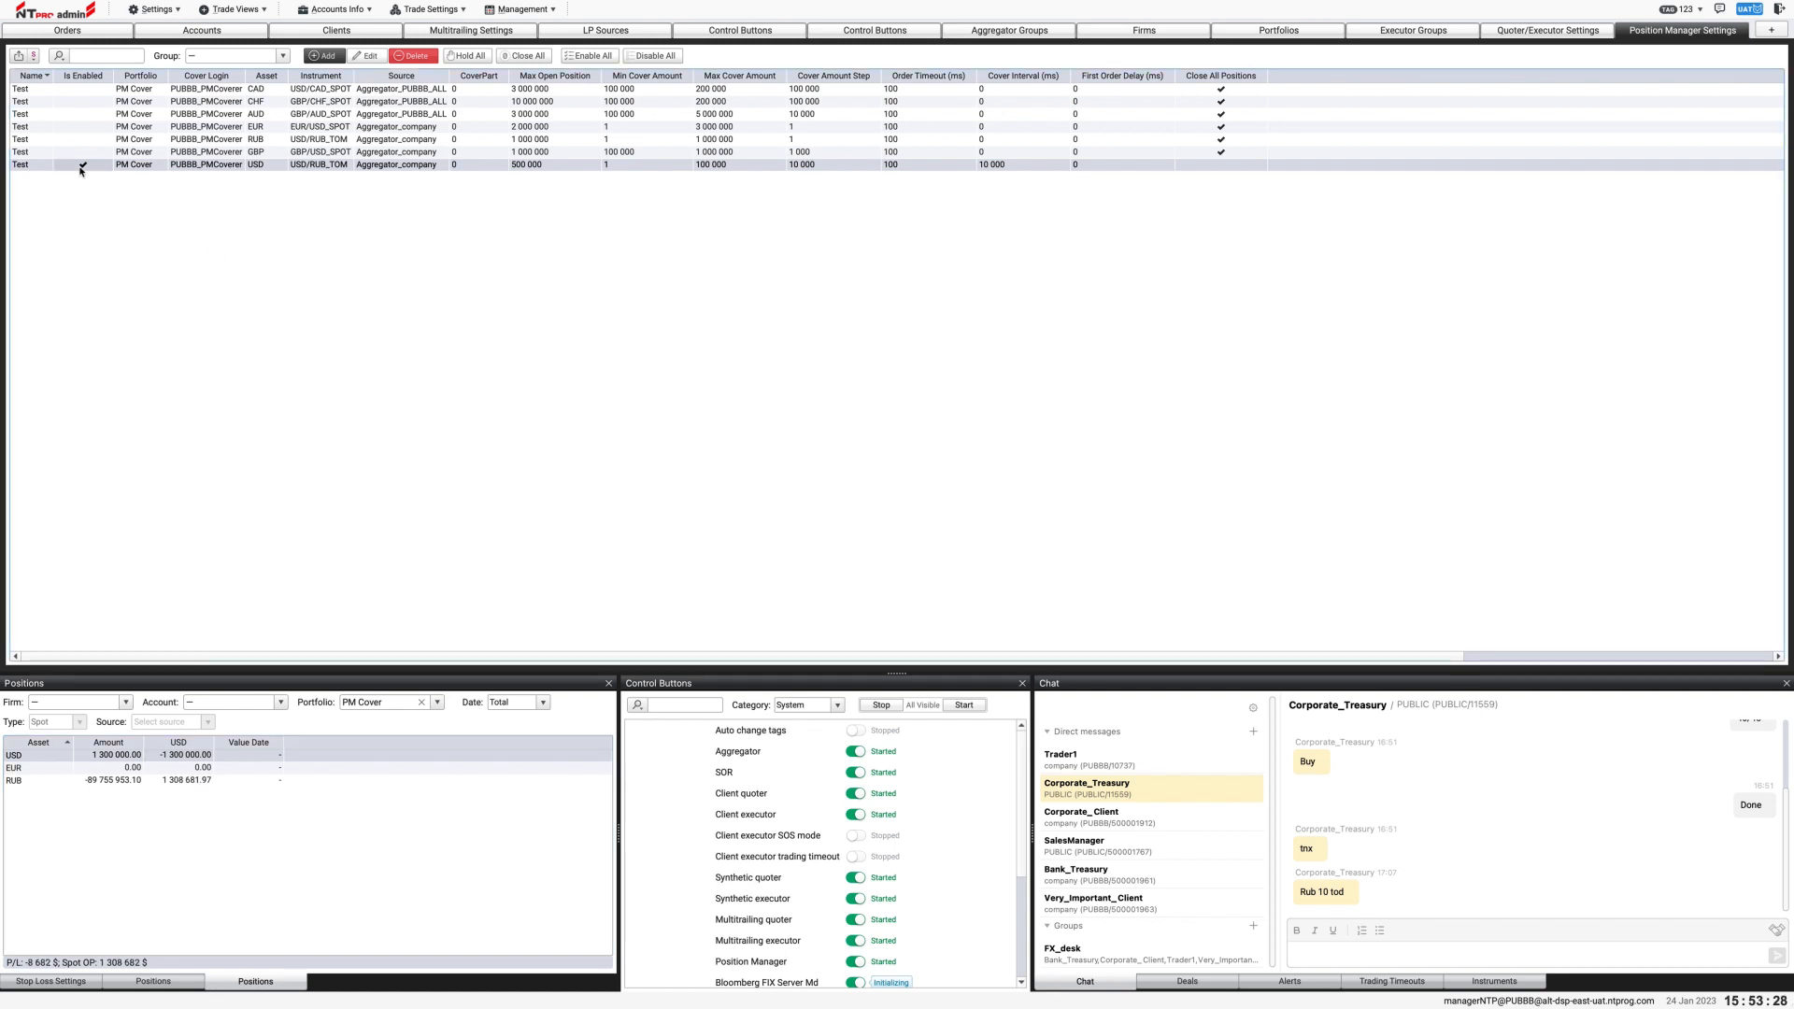
# Step: Set the cover interval of the USD position manager setting to 10 ms and save it
pyautogui.doubleClick(89, 165)
pyautogui.click(1044, 579)
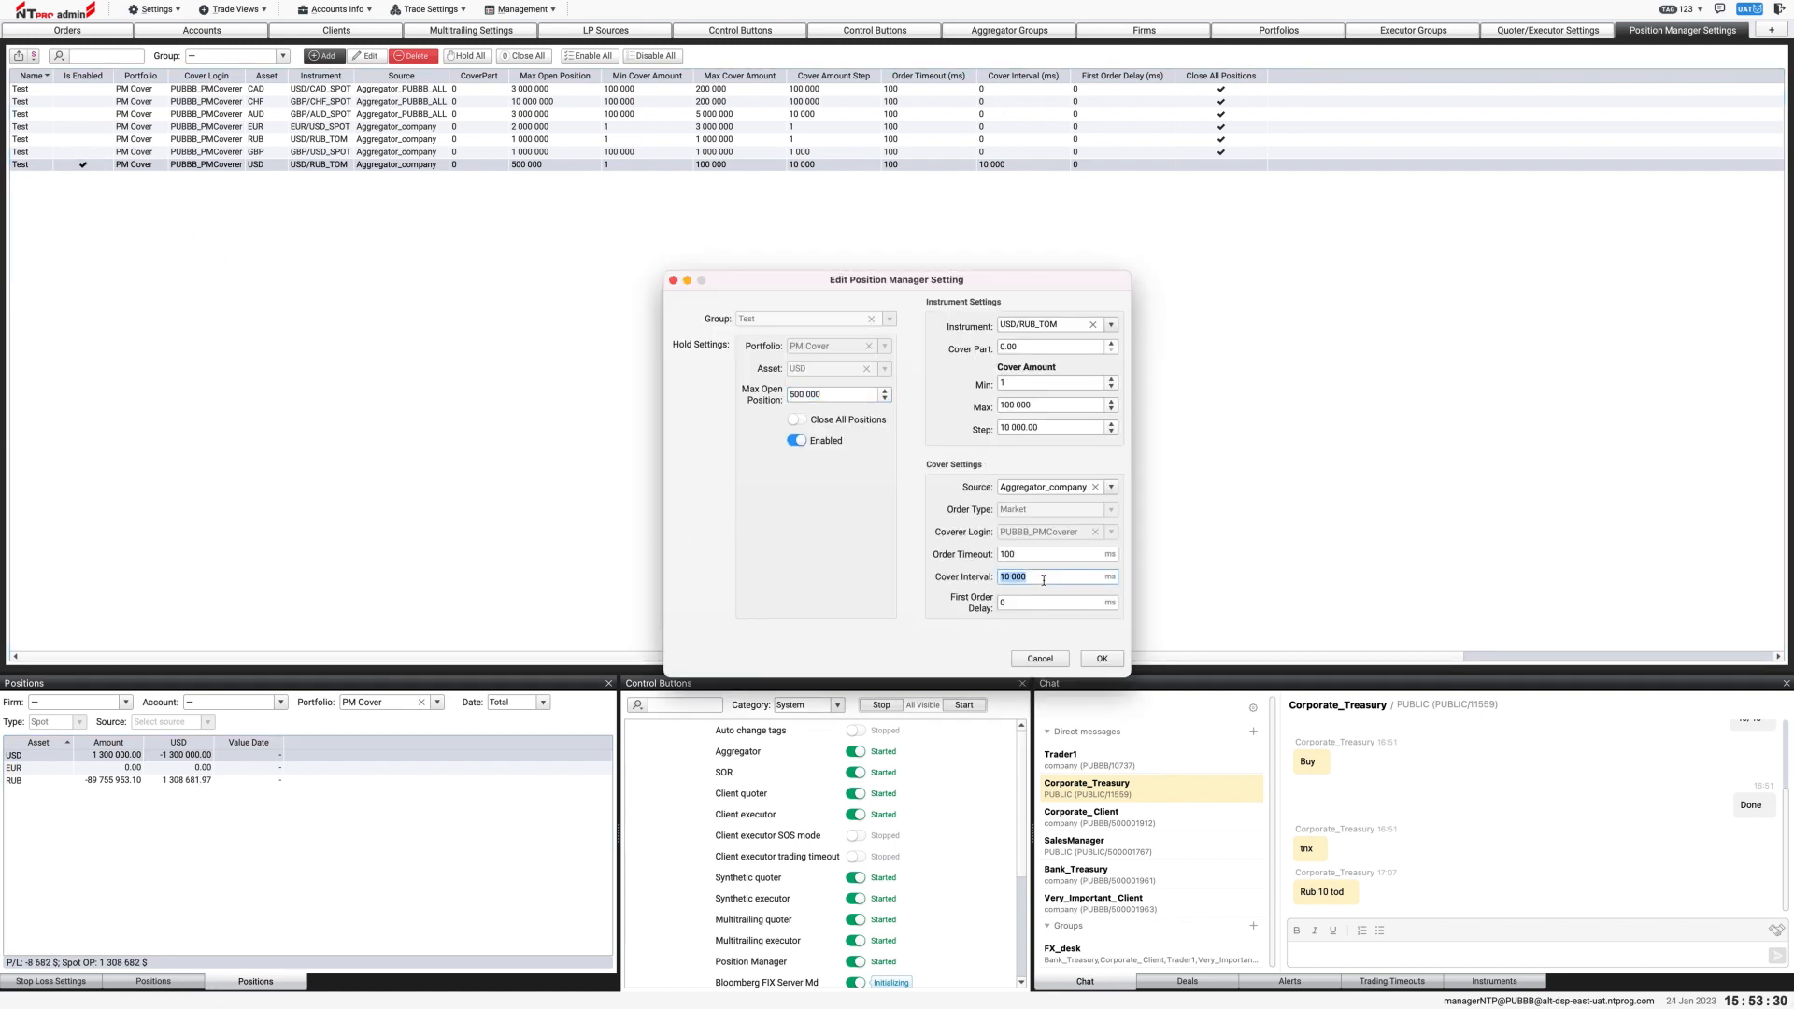
pyautogui.write('10')
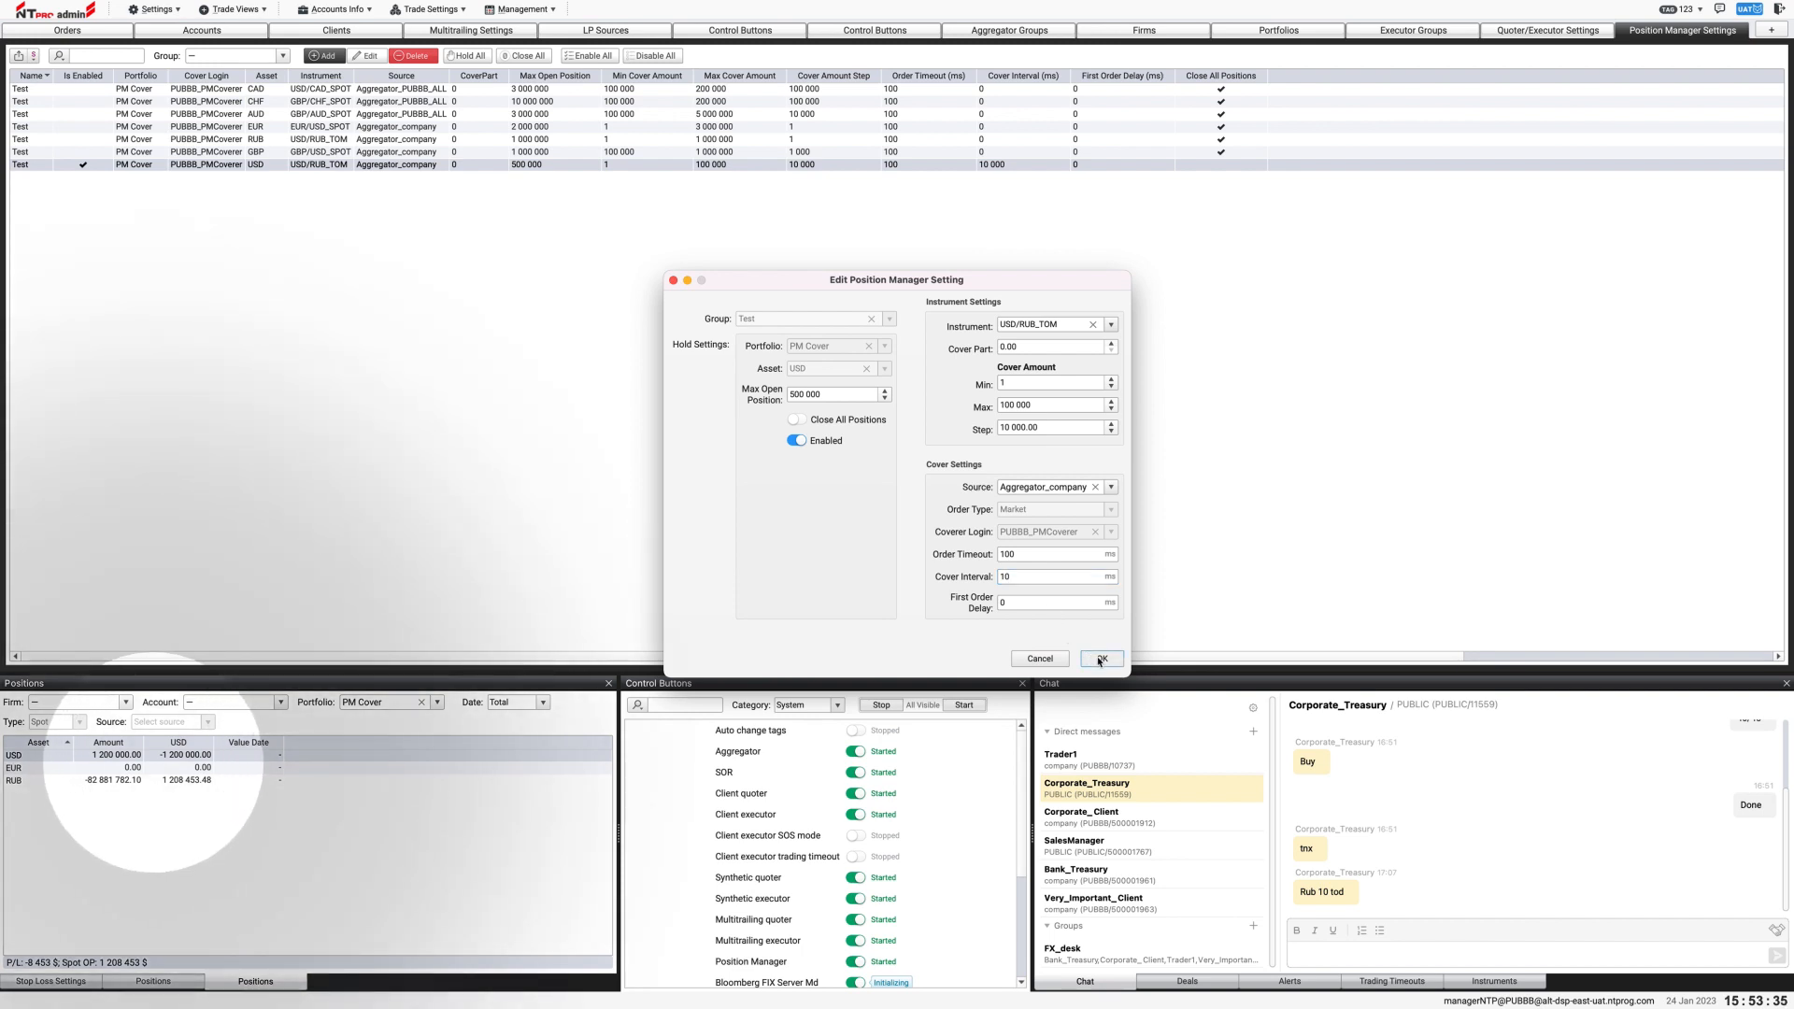
pyautogui.click(1099, 659)
pyautogui.click(1097, 659)
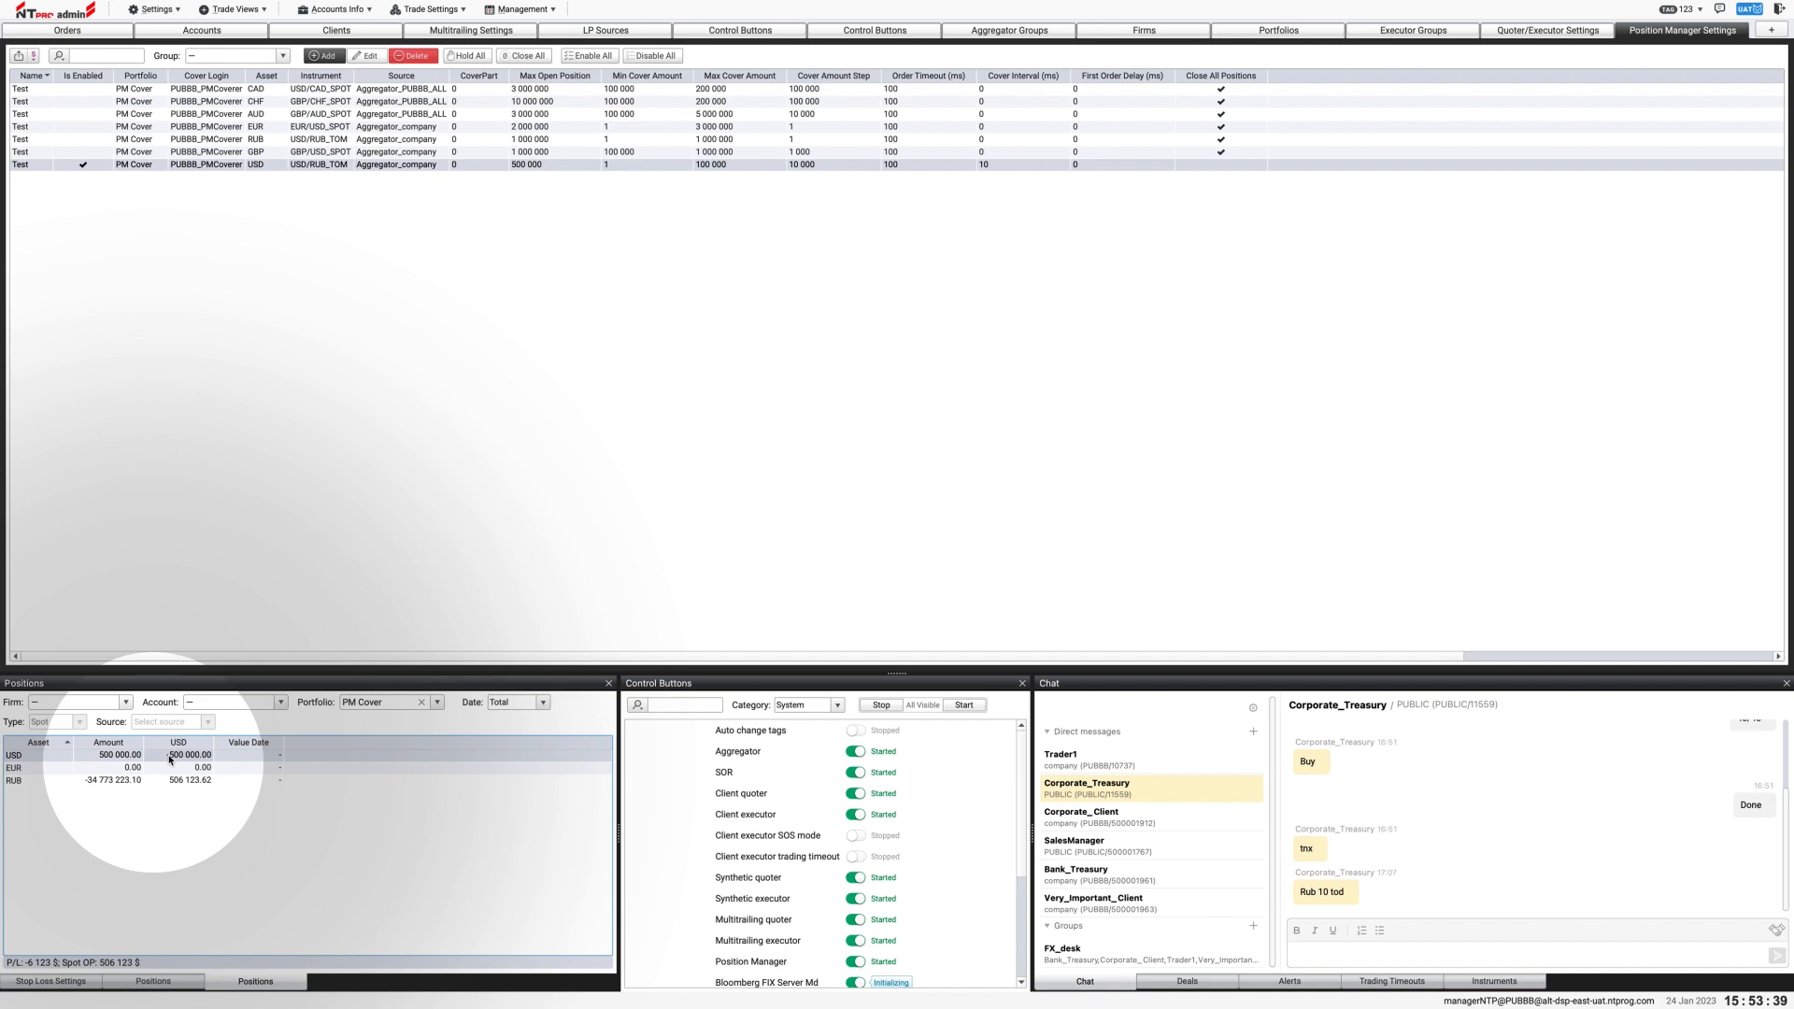
# Step: Turn on Close All Positions for the USD position manager setting and save it
pyautogui.click(531, 585)
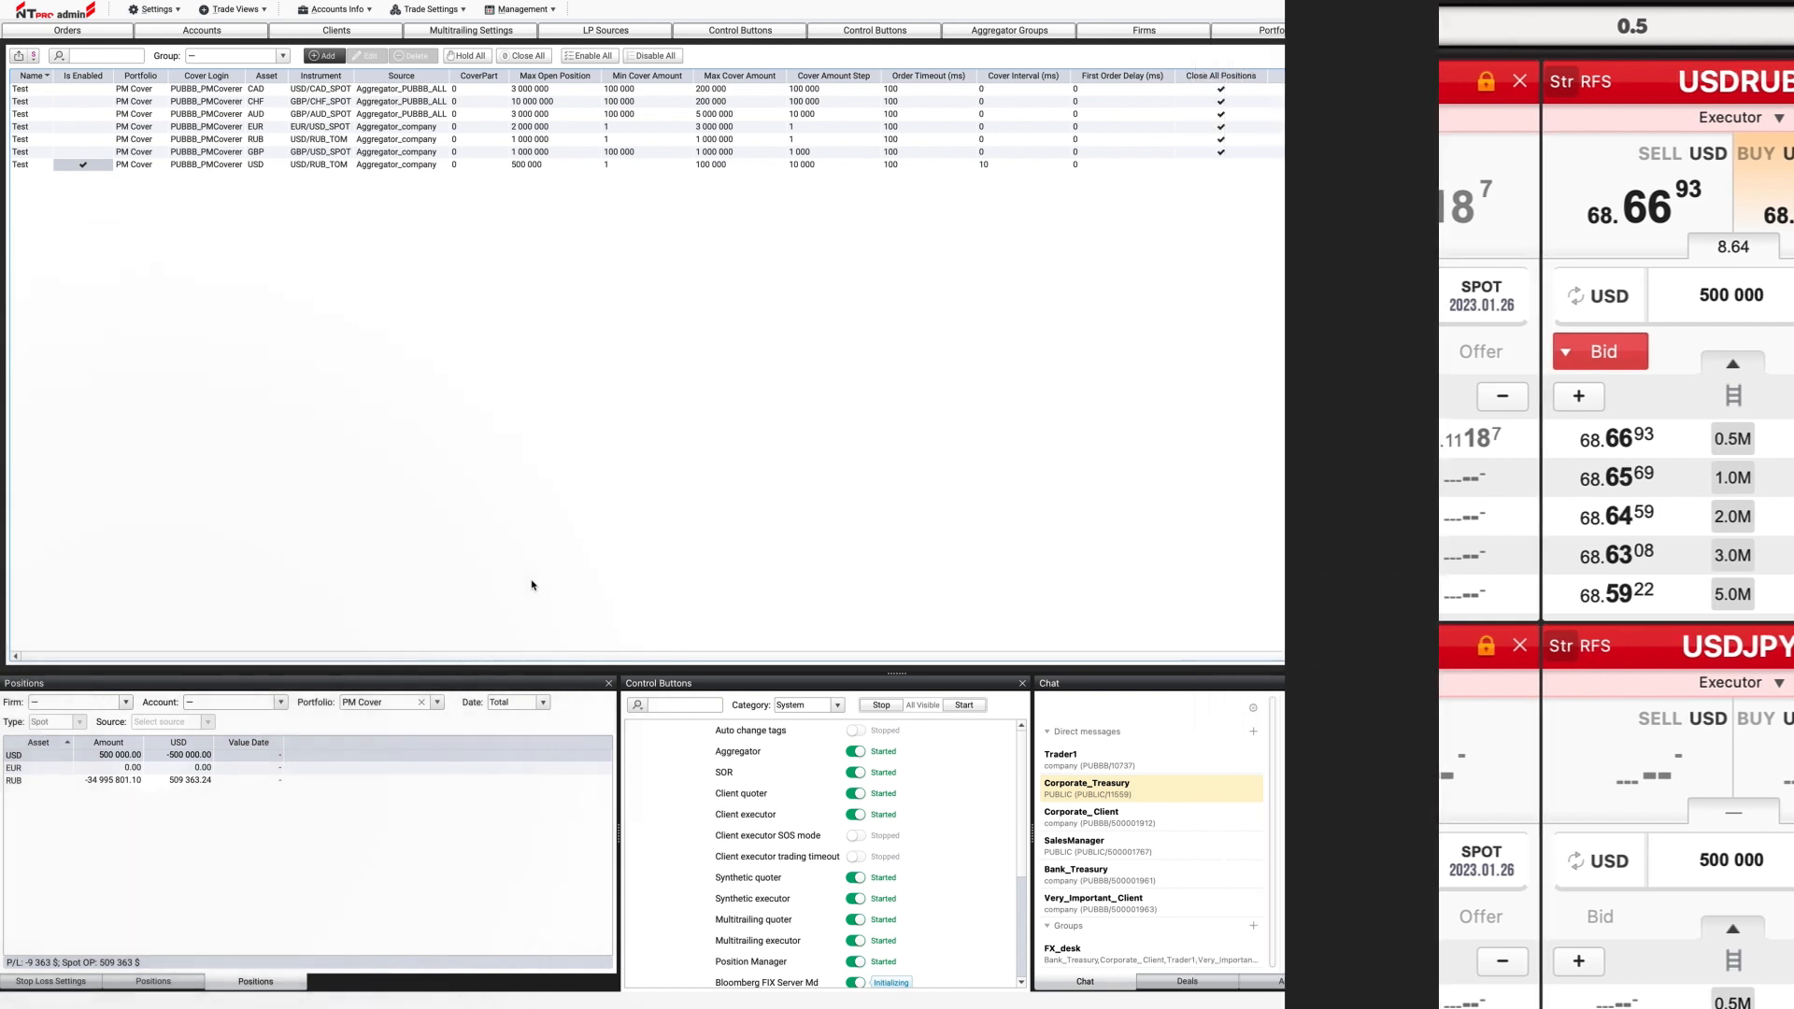
pyautogui.doubleClick(107, 166)
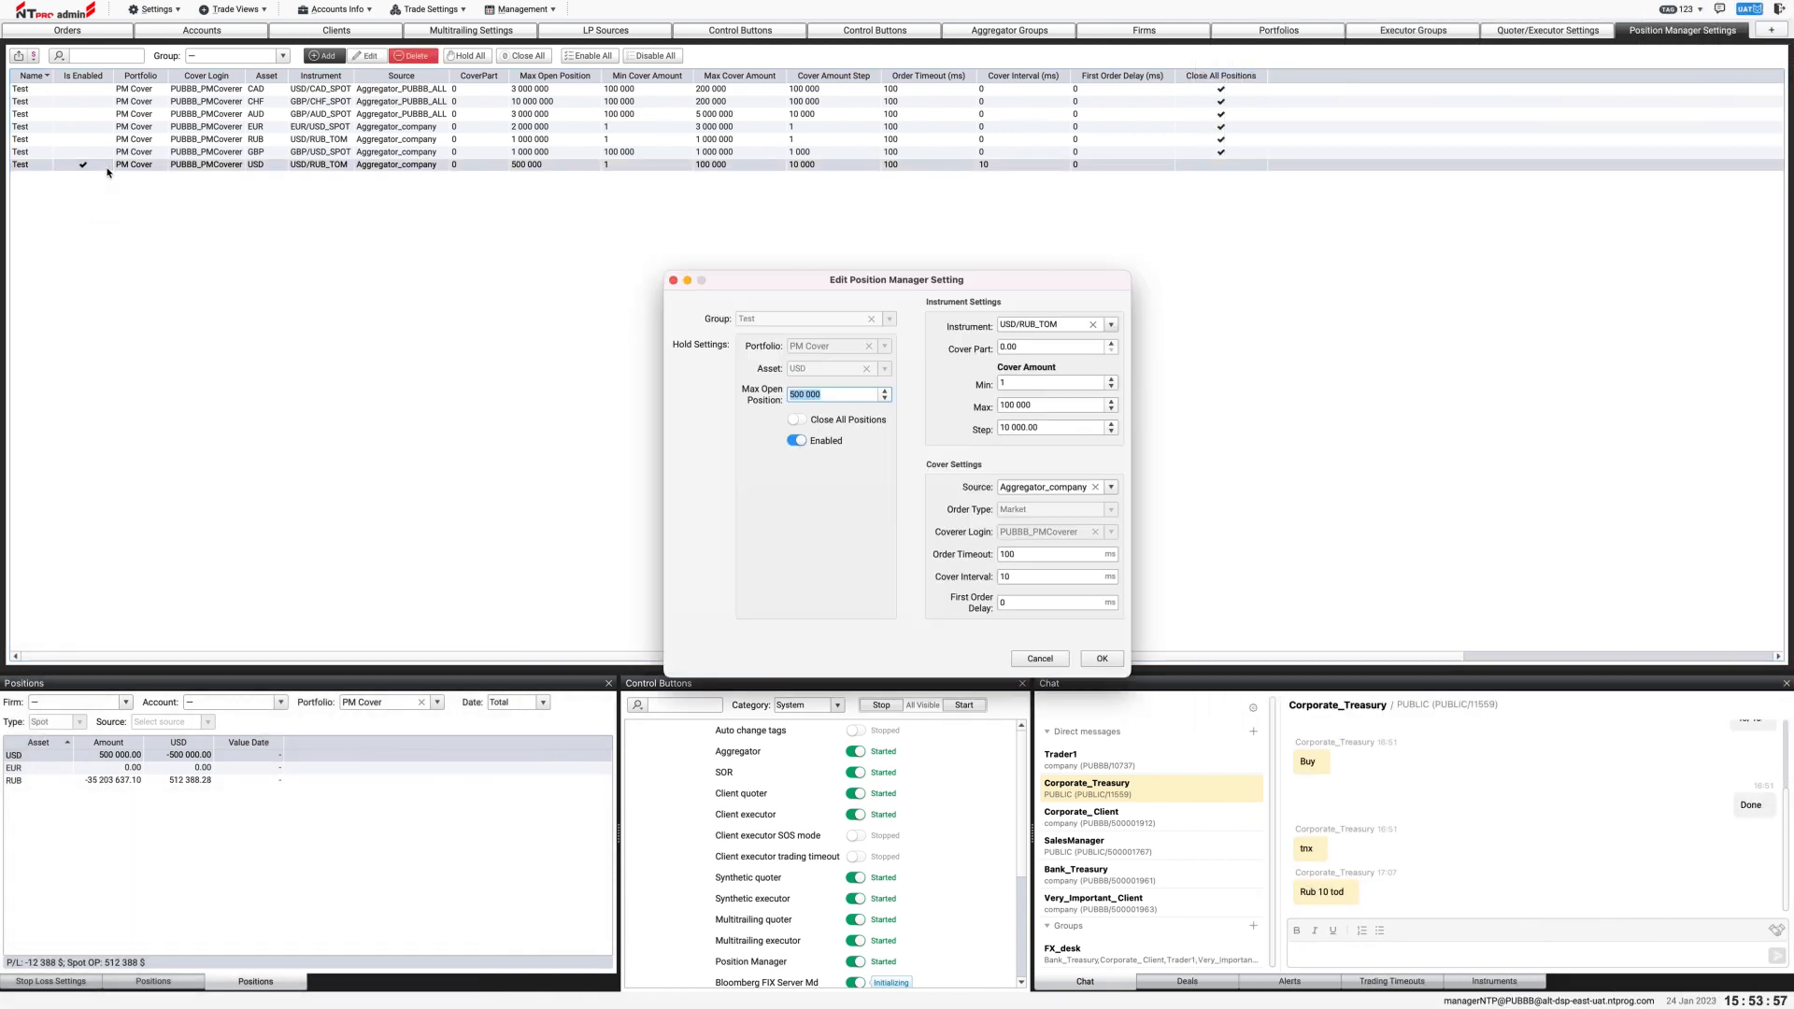
pyautogui.click(796, 419)
pyautogui.click(1103, 659)
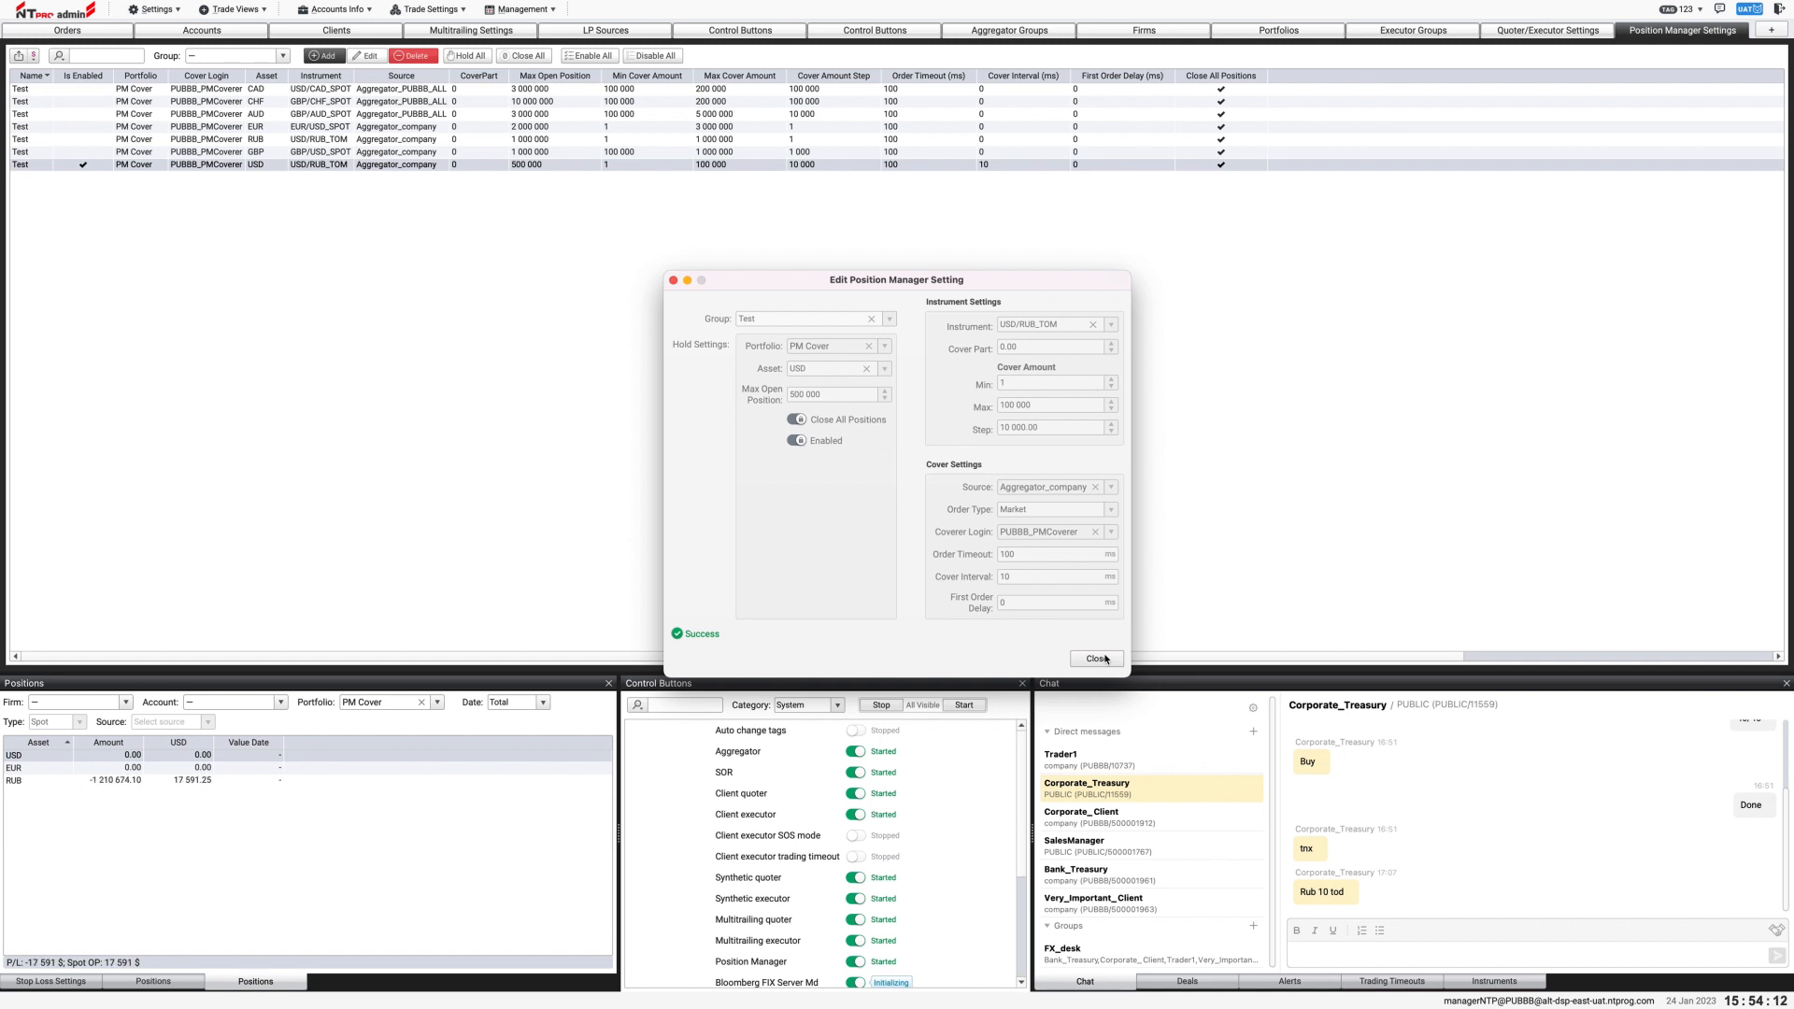
pyautogui.click(1106, 660)
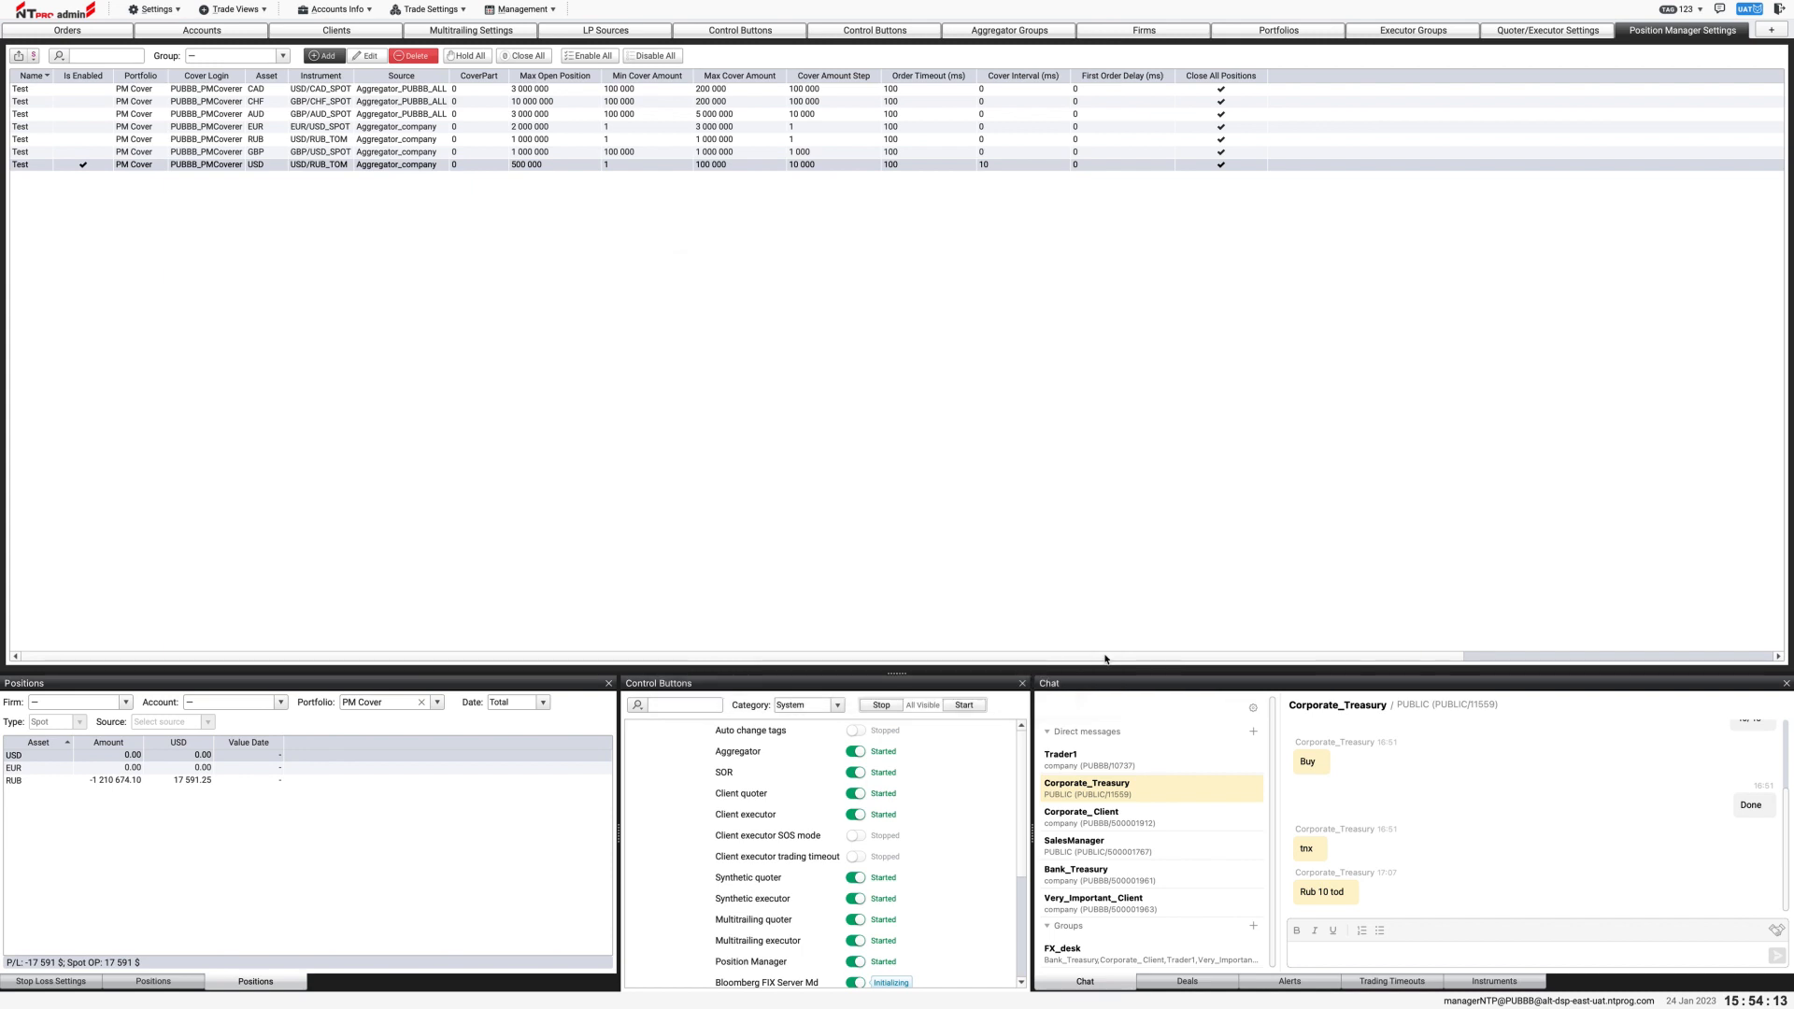